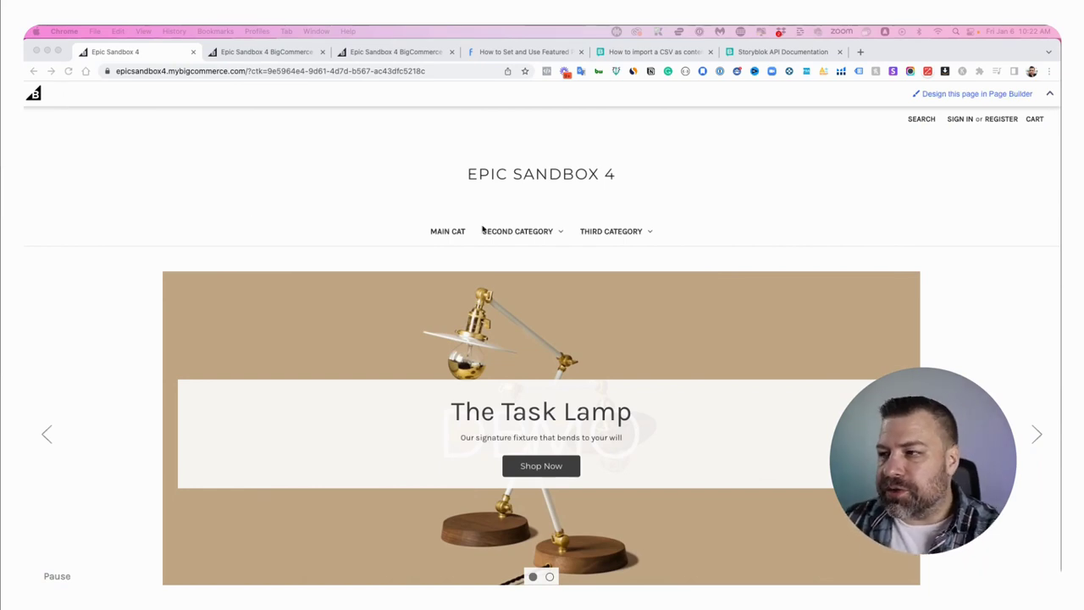
Scroll the storefront homepage down to the four-item Featured Products row.
scroll(463, 271, "down", 5)
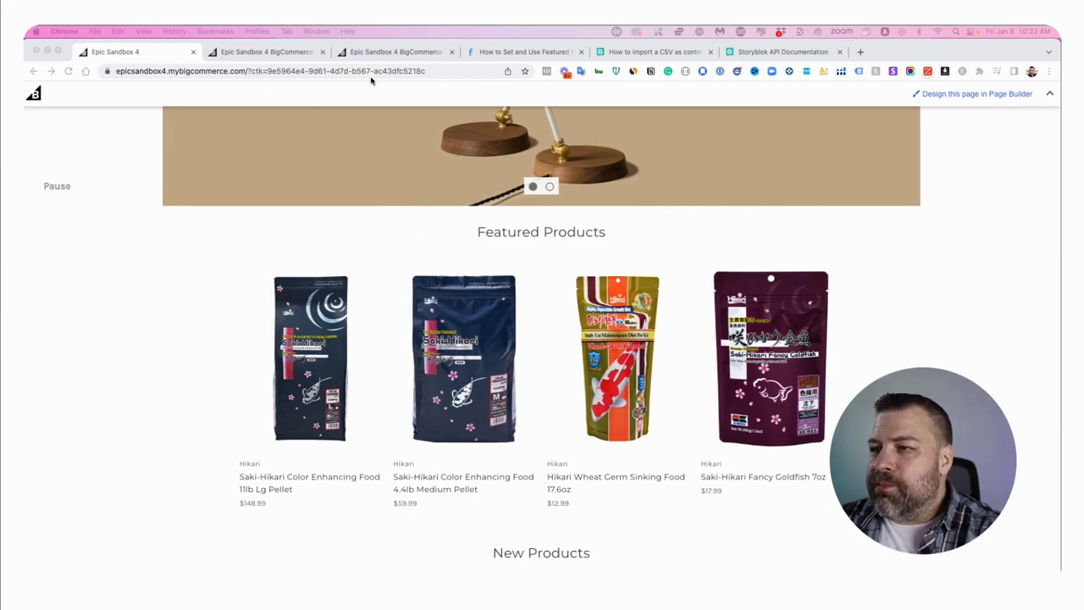
From the admin, customize the Cornerstone Light theme and scroll Page Builder to Featured Products.
left_click(262, 53)
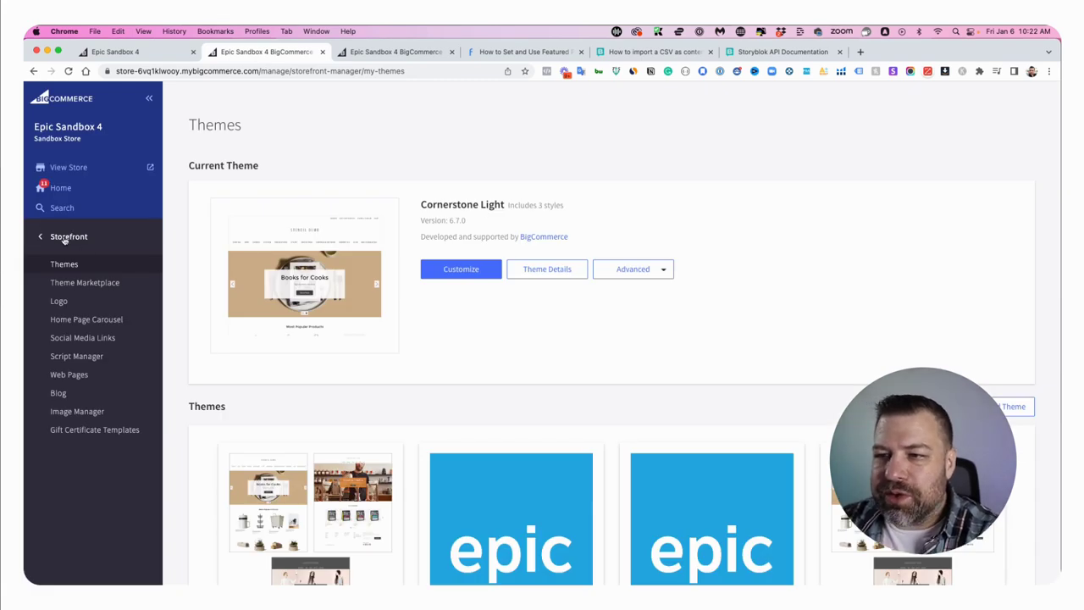
left_click(469, 270)
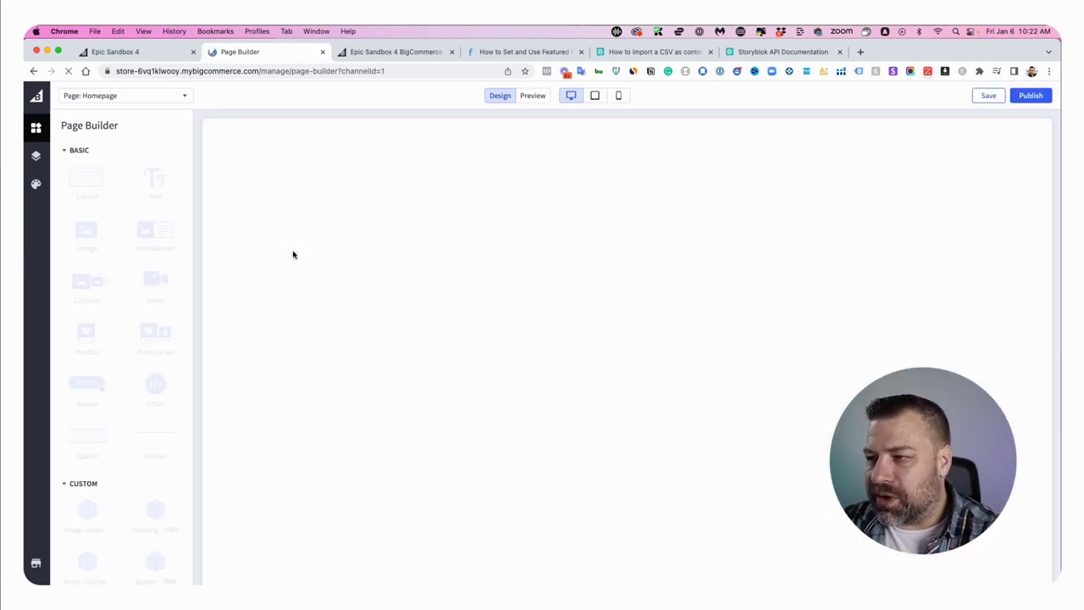
scroll(297, 271, "down", 4)
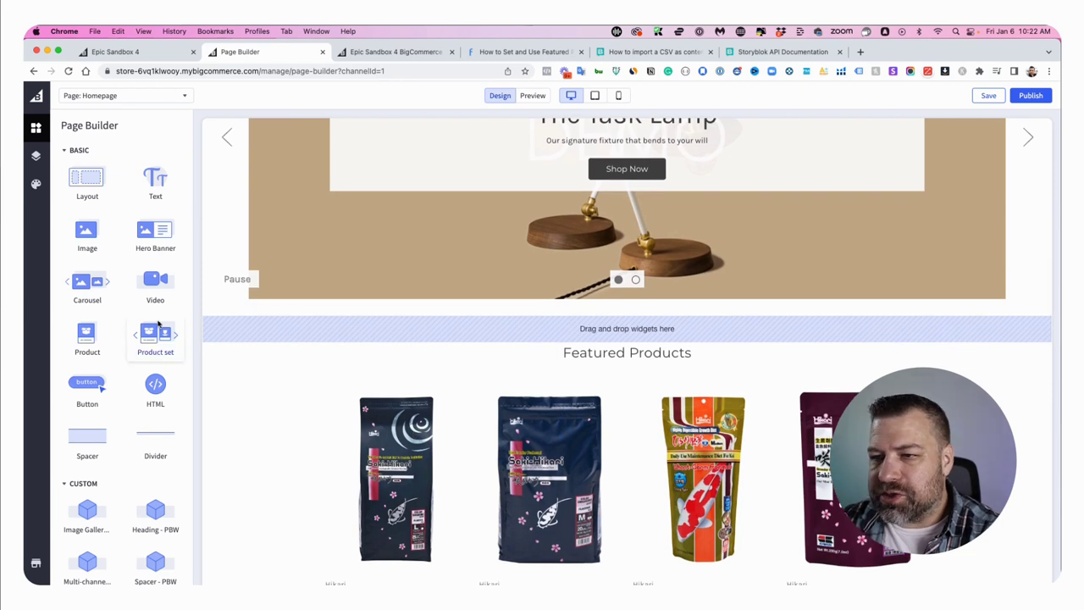
scroll(350, 386, "down", 3)
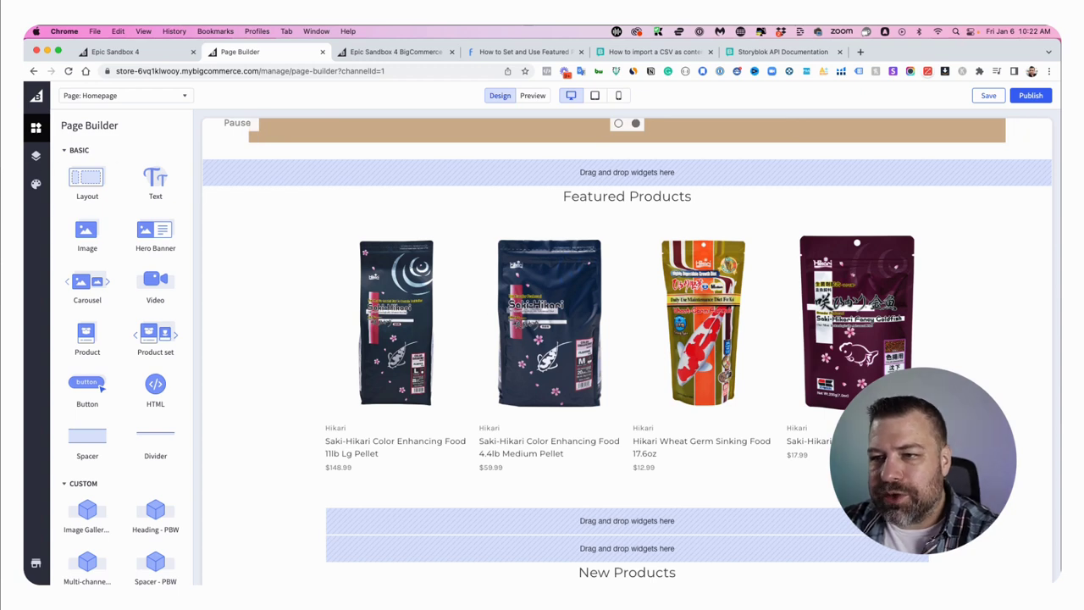
Set Number of featured products to 3 in the Home Page theme styles.
left_click(36, 184)
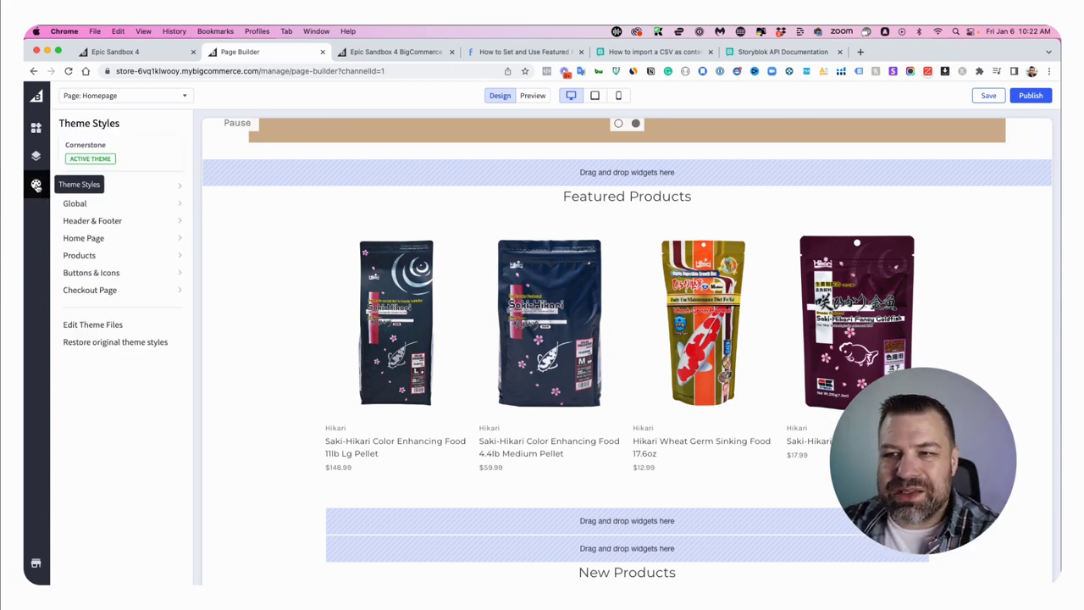
left_click(100, 238)
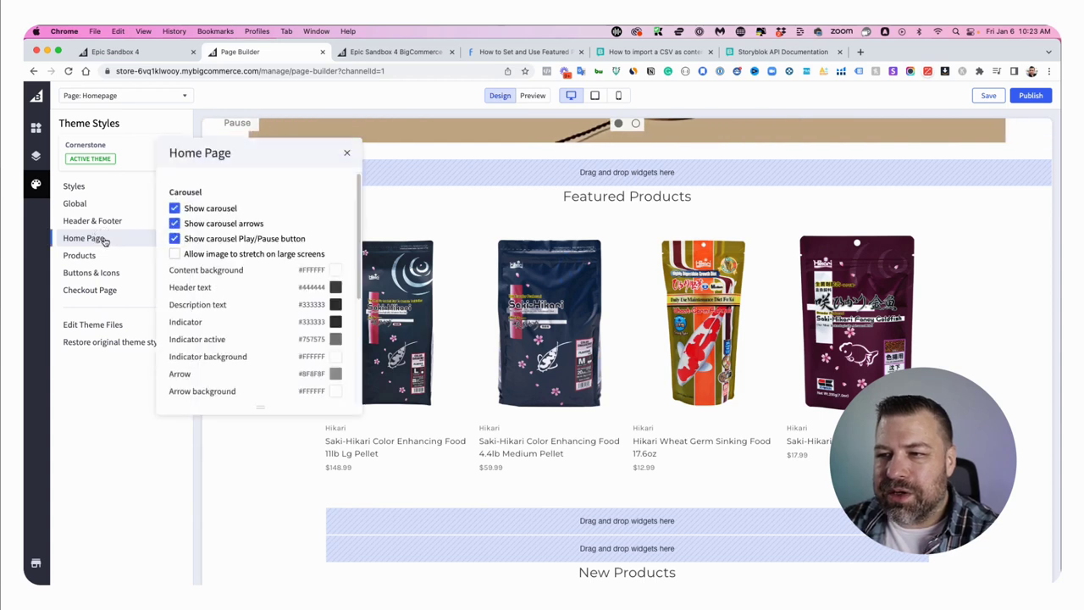
scroll(232, 263, "down", 5)
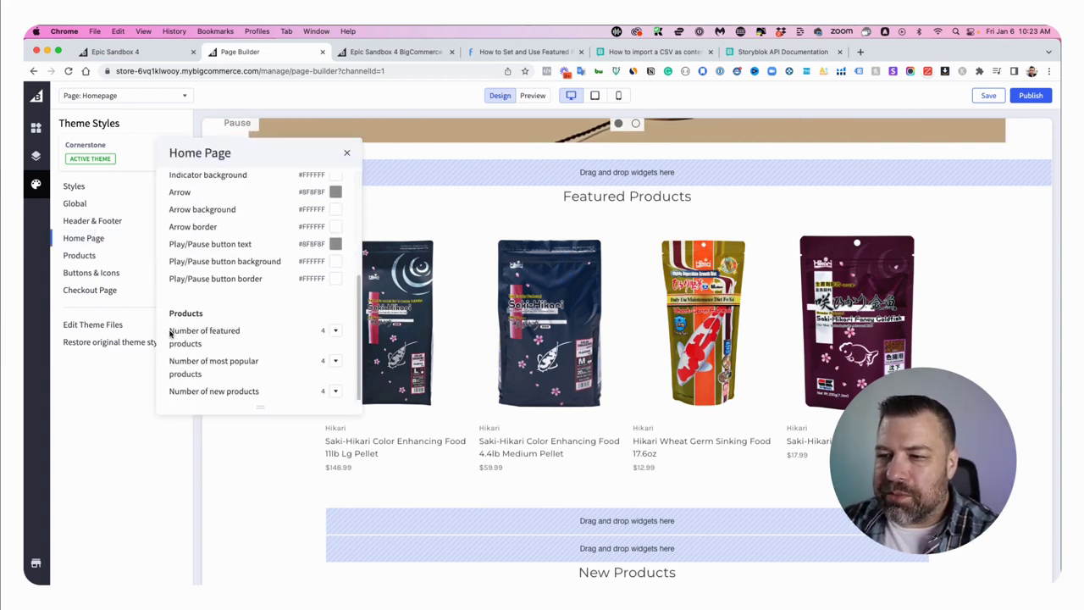
left_click(335, 331)
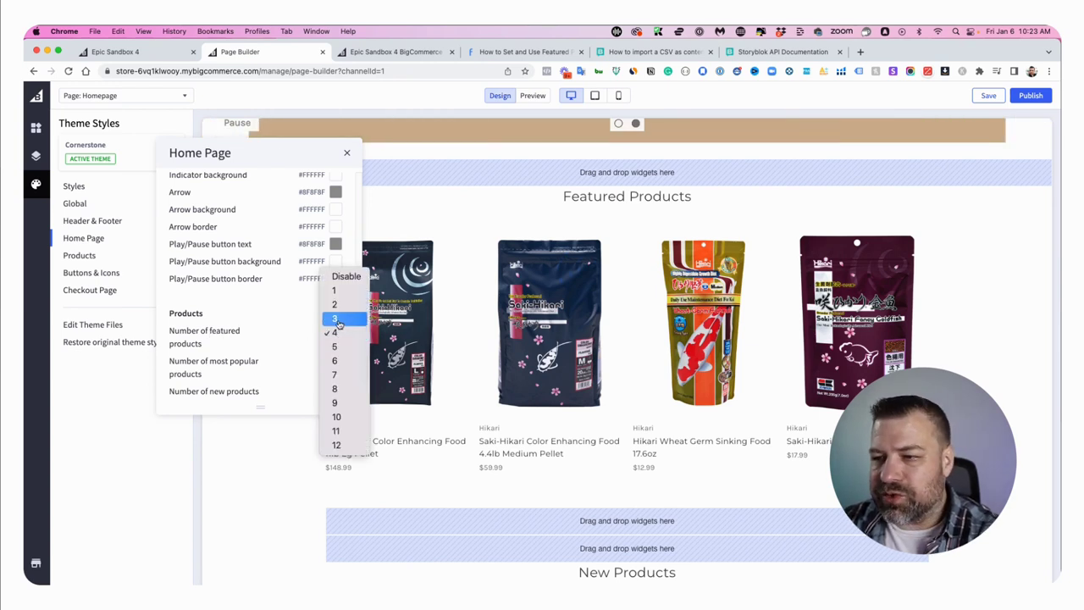
left_click(339, 320)
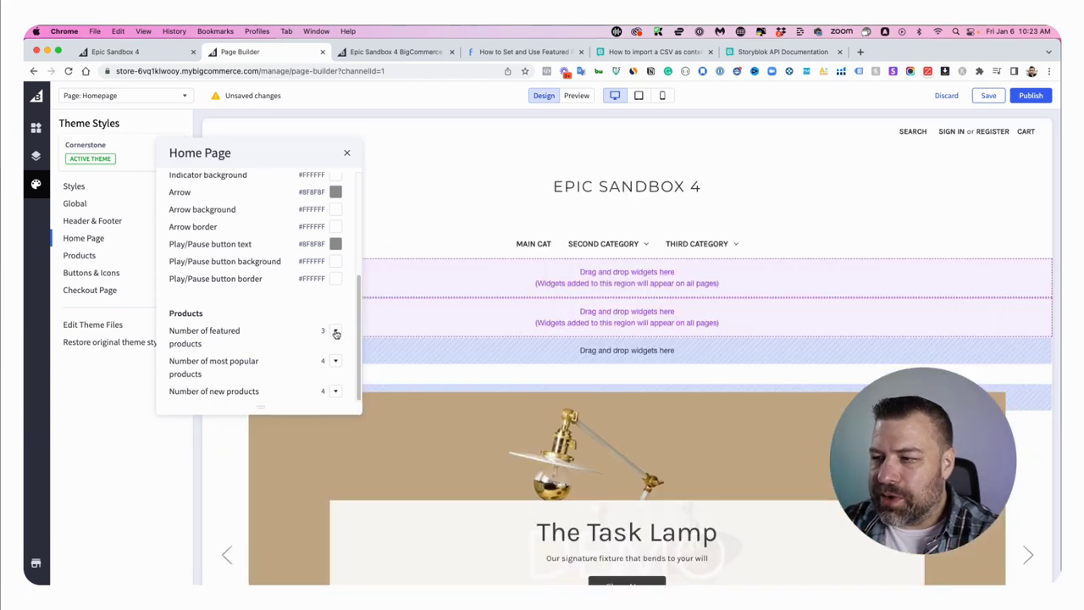
scroll(594, 320, "down", 7)
scroll(643, 288, "up", 3)
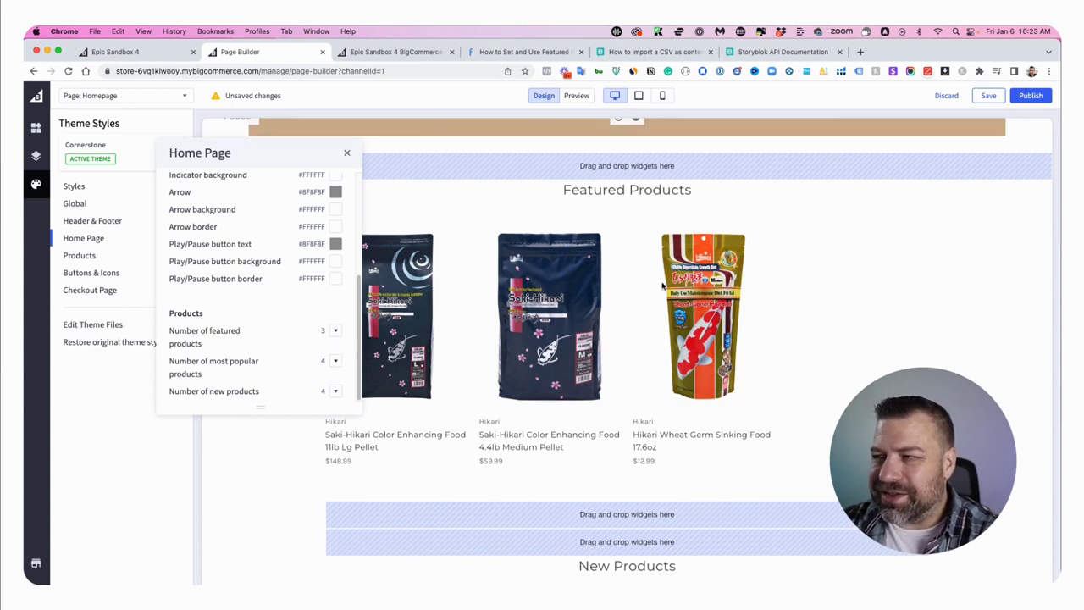
mouse_move(694, 334)
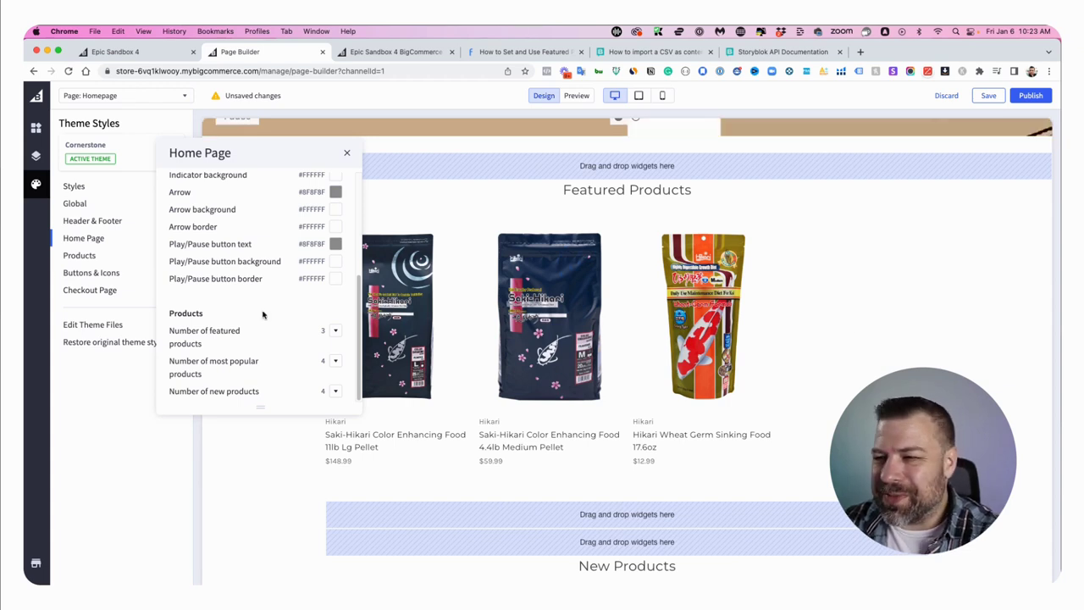
Set Number of featured products to 6 and review the preview.
left_click(335, 331)
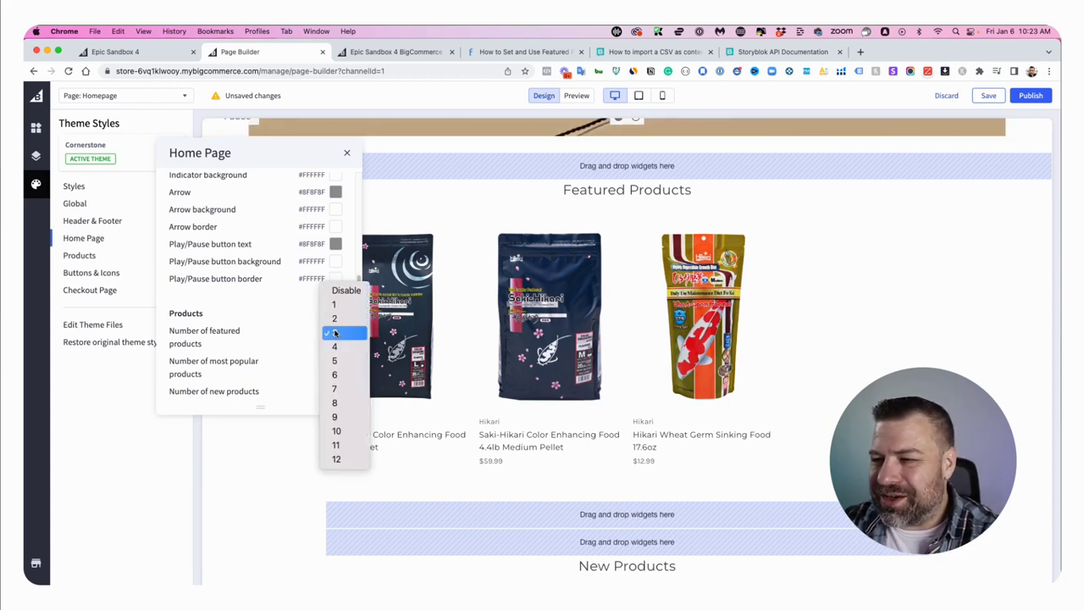
left_click(335, 374)
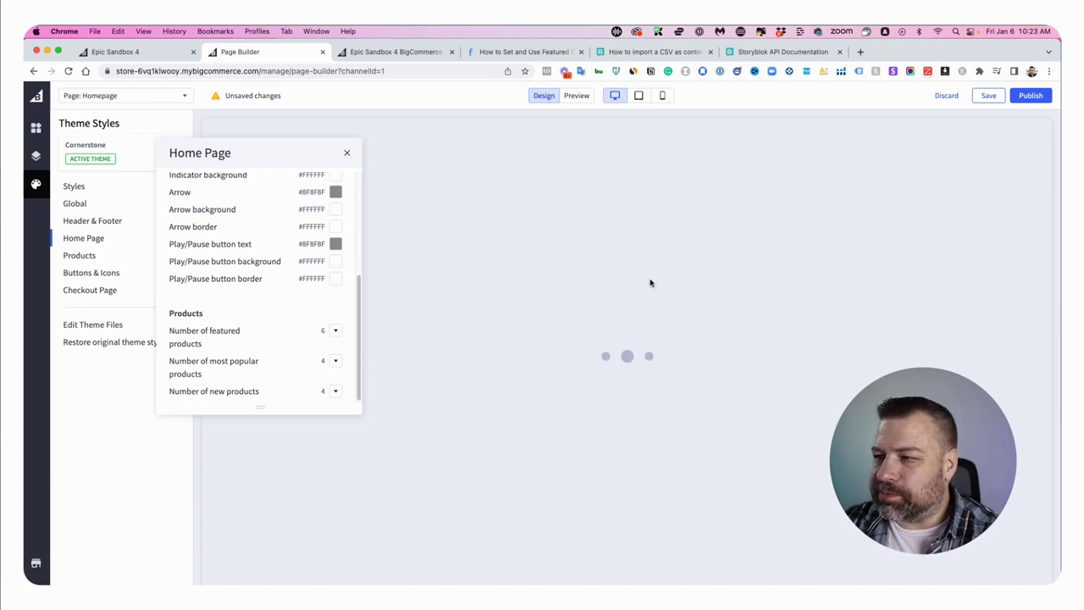
scroll(649, 282, "down", 10)
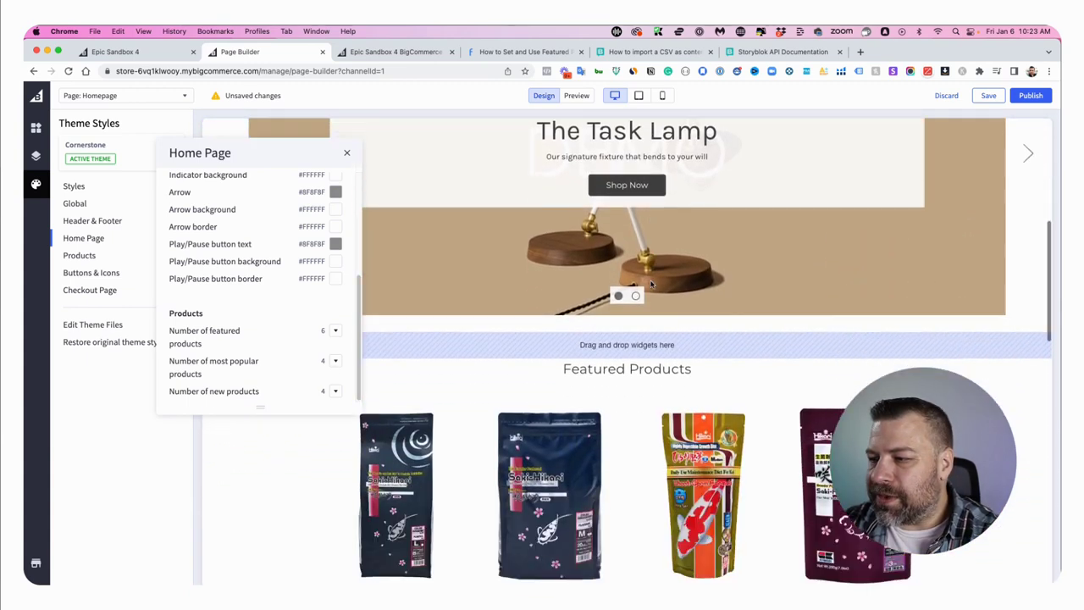
scroll(650, 284, "down", 2)
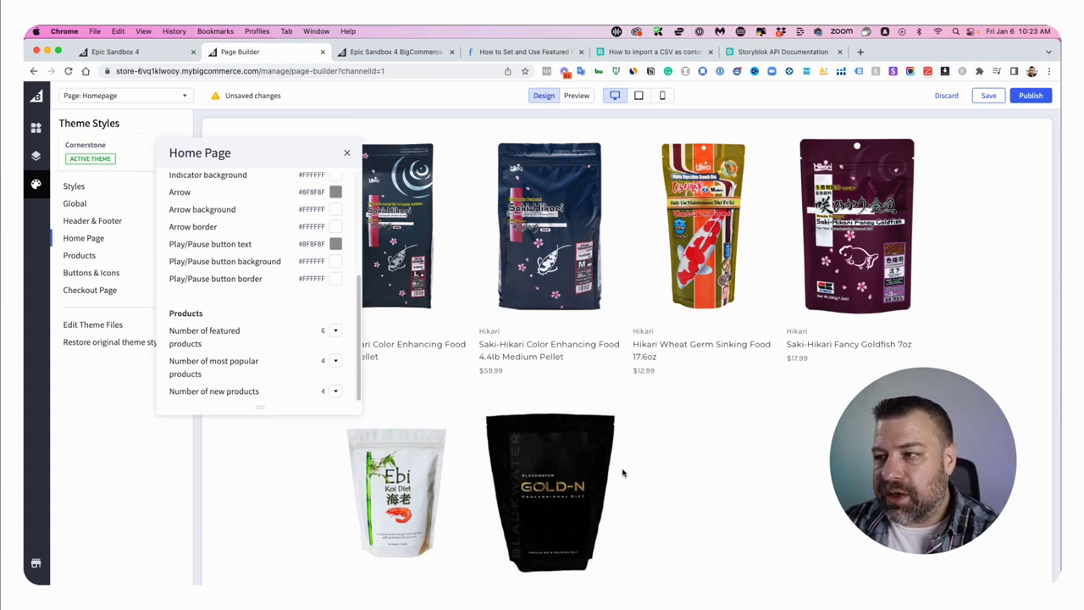
scroll(528, 480, "down", 3)
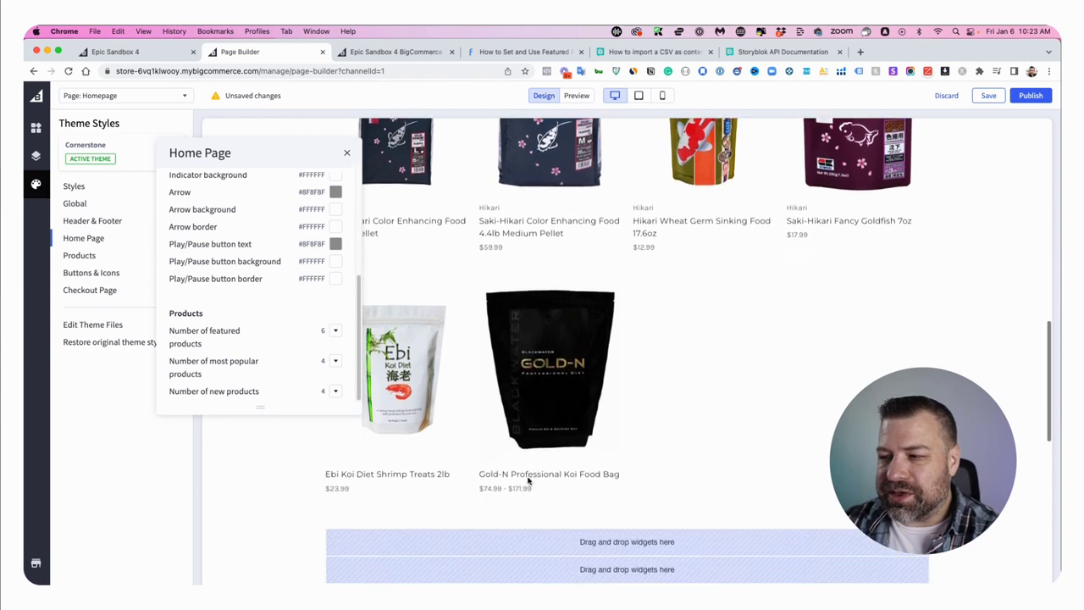
scroll(529, 480, "down", 1)
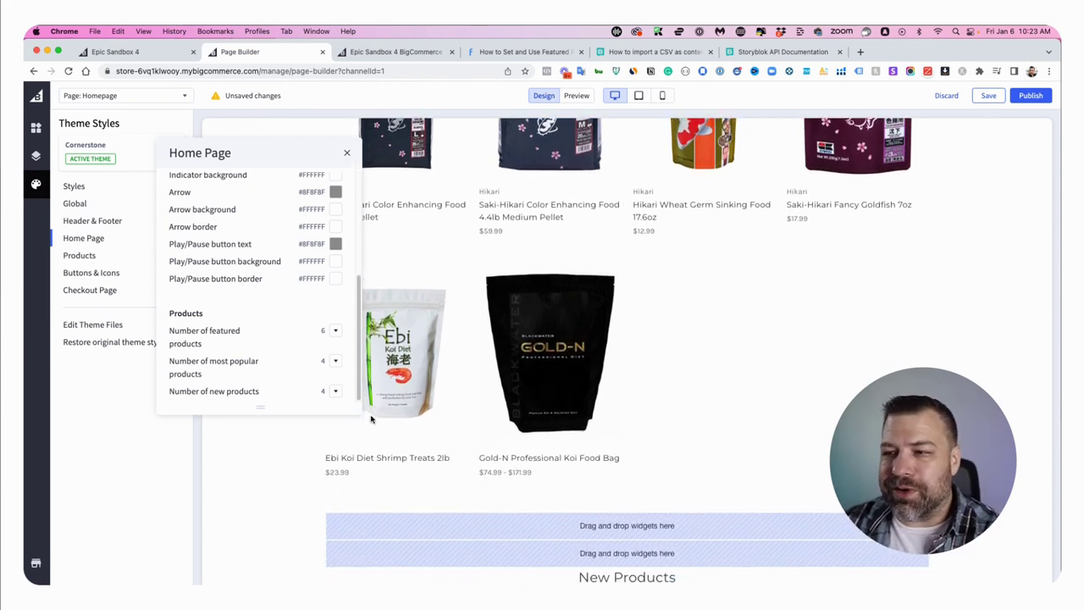
Change Number of featured products to 12 and scroll through the multi-row preview.
left_click(336, 331)
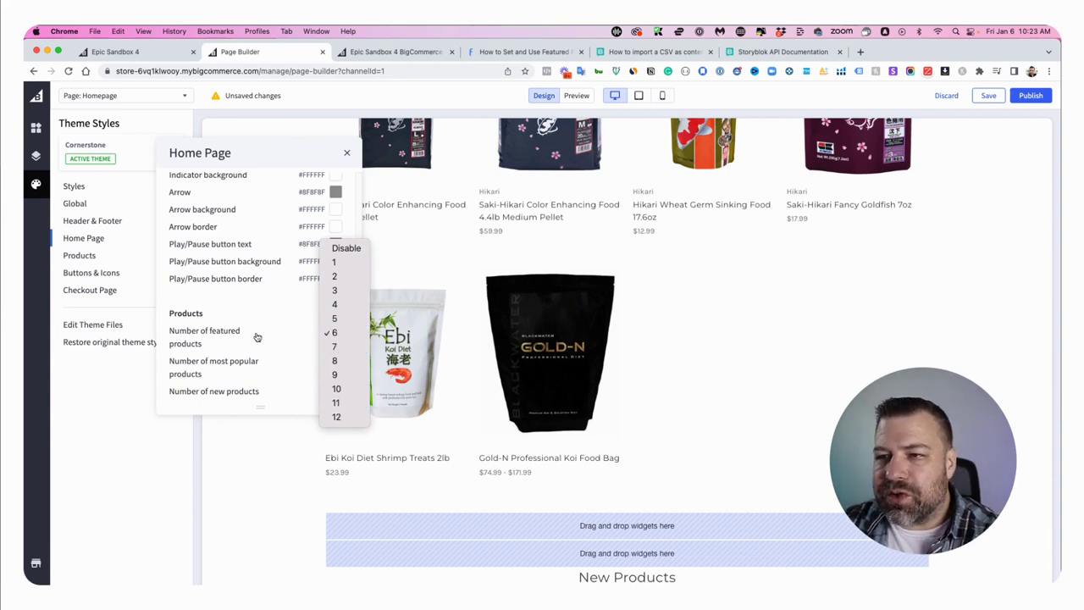
left_click(336, 416)
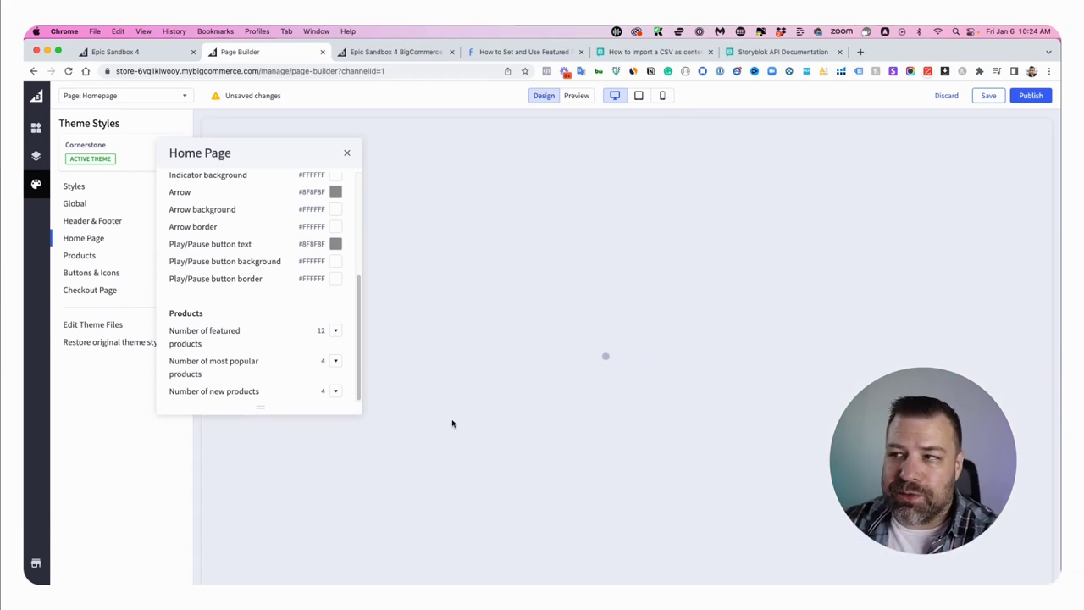
scroll(493, 423, "down", 4)
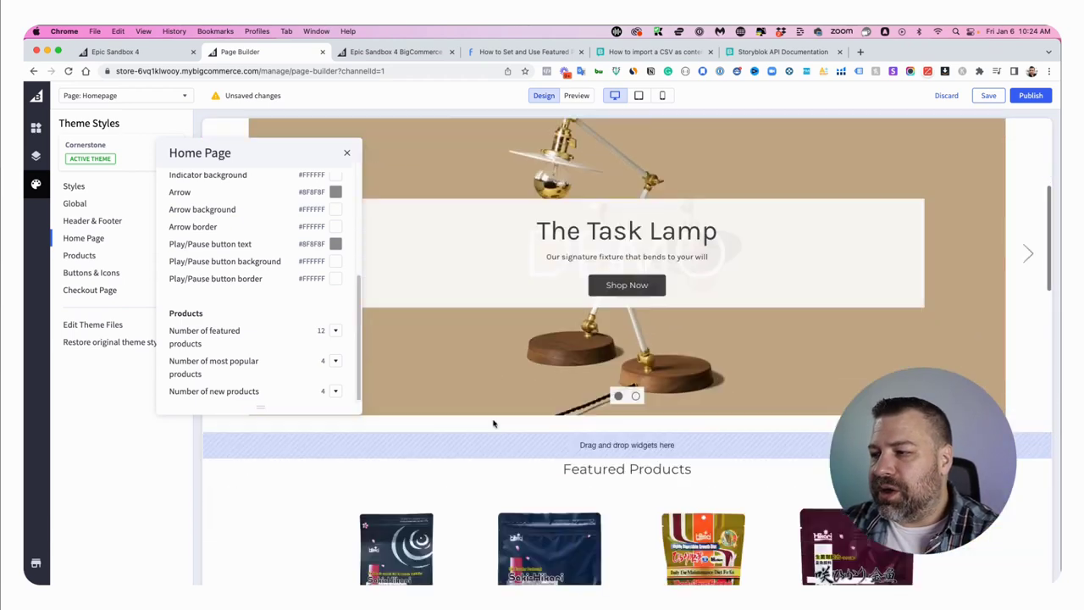
scroll(494, 423, "down", 10)
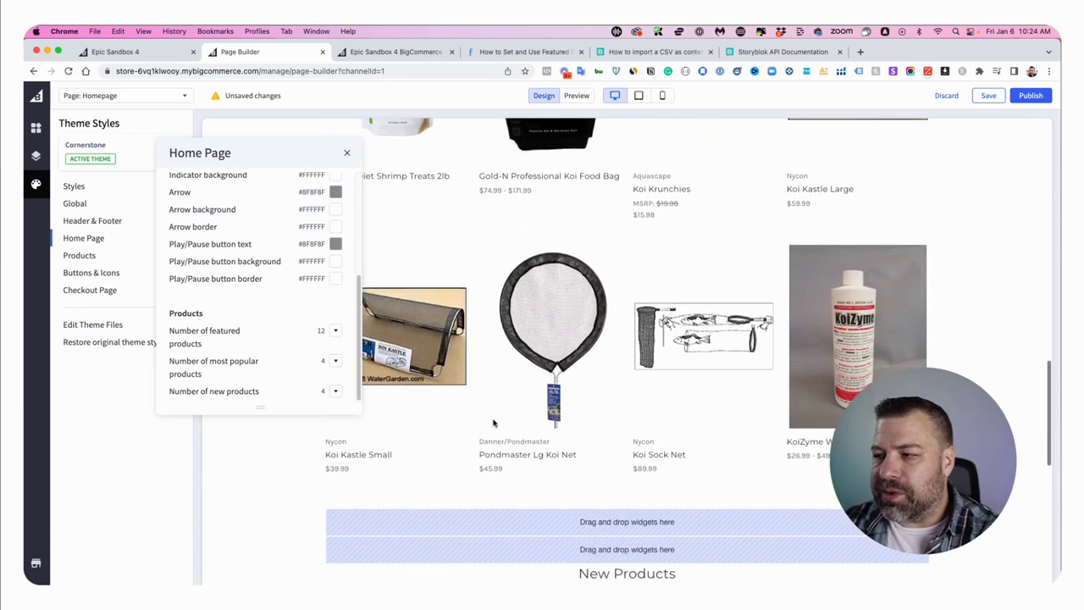
scroll(494, 424, "down", 1)
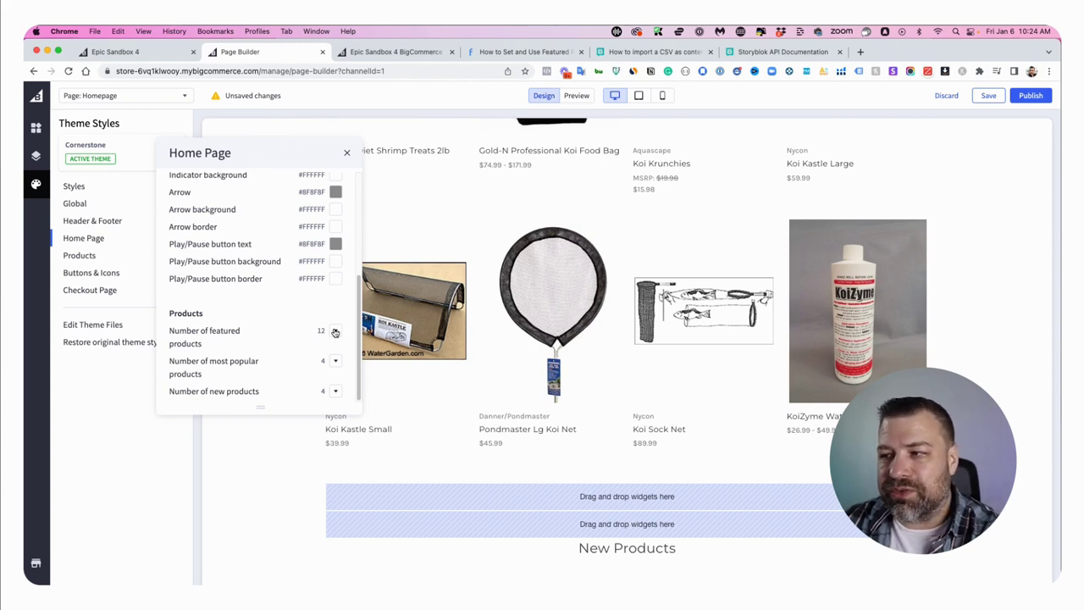
Reset Number of featured products back to 4.
left_click(335, 332)
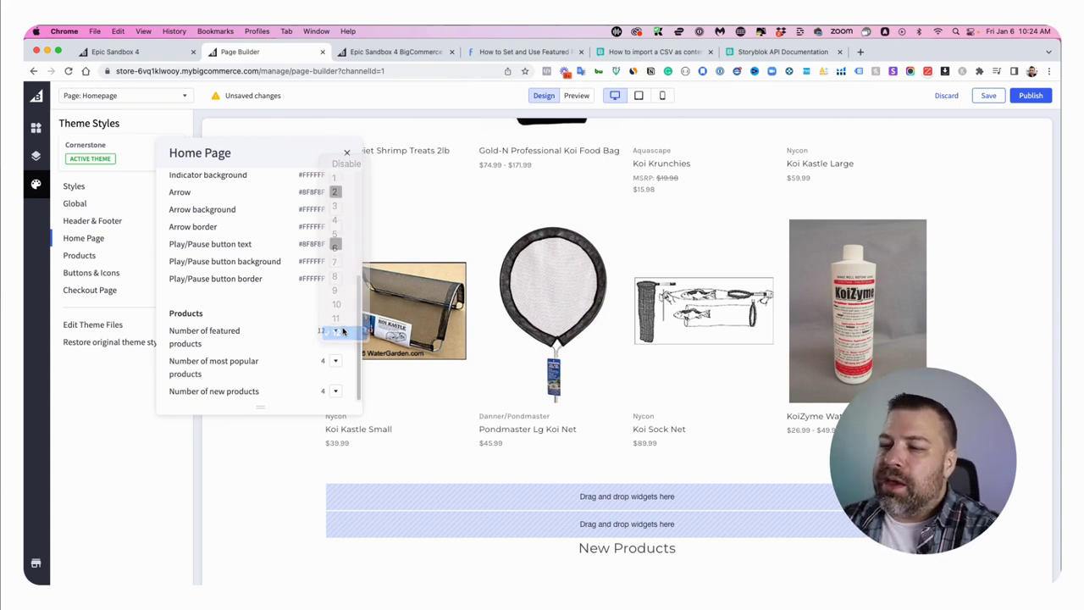
left_click(335, 332)
left_click(334, 332)
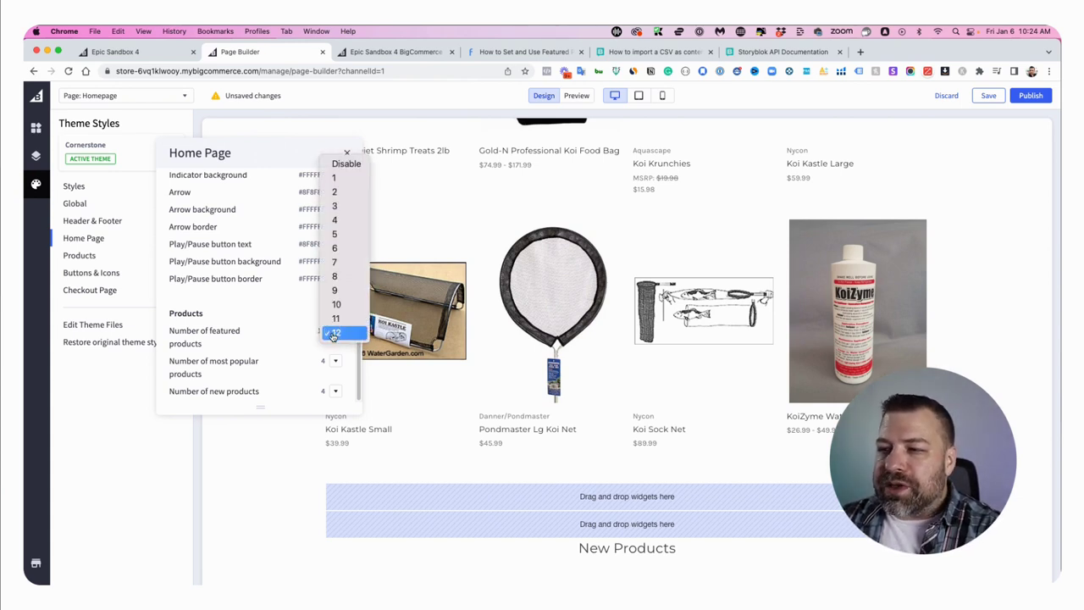
left_click(343, 221)
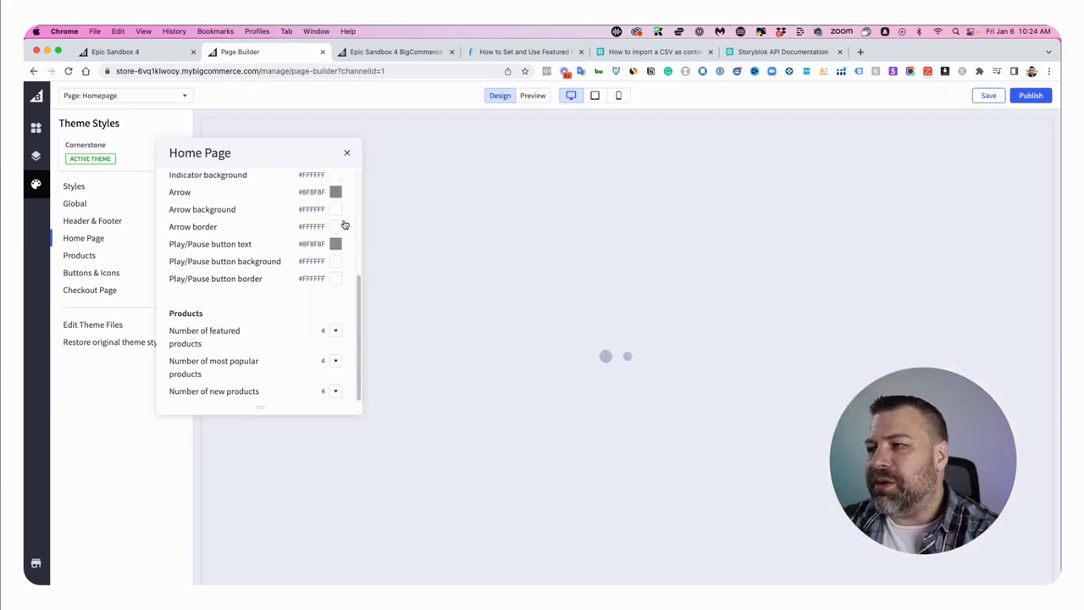
scroll(577, 309, "down", 10)
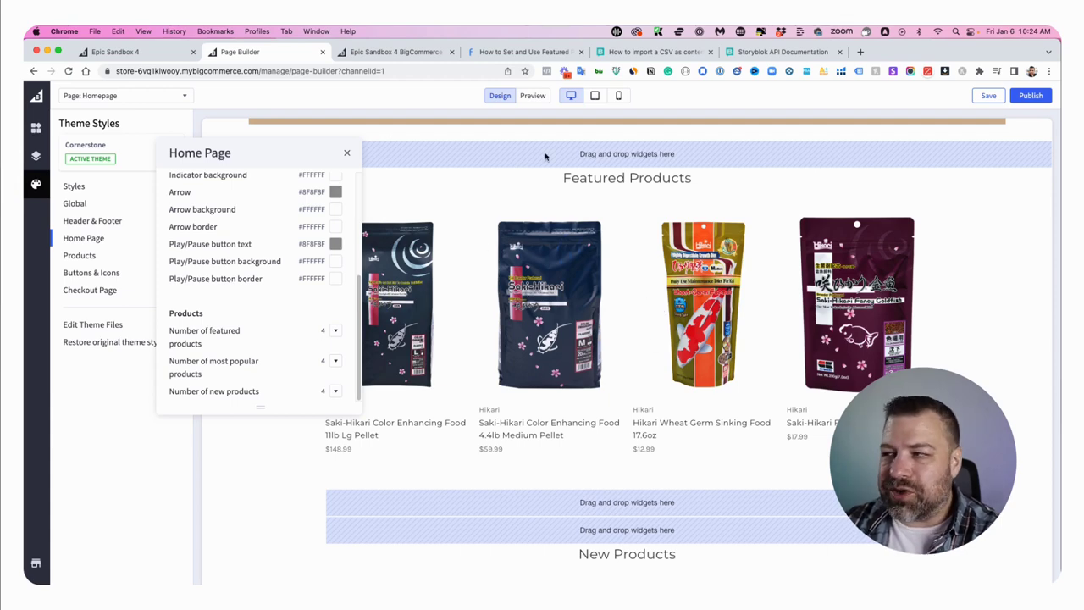
Publish the homepage changes and exit Page Builder to the control panel.
left_click(1026, 95)
left_click(631, 379)
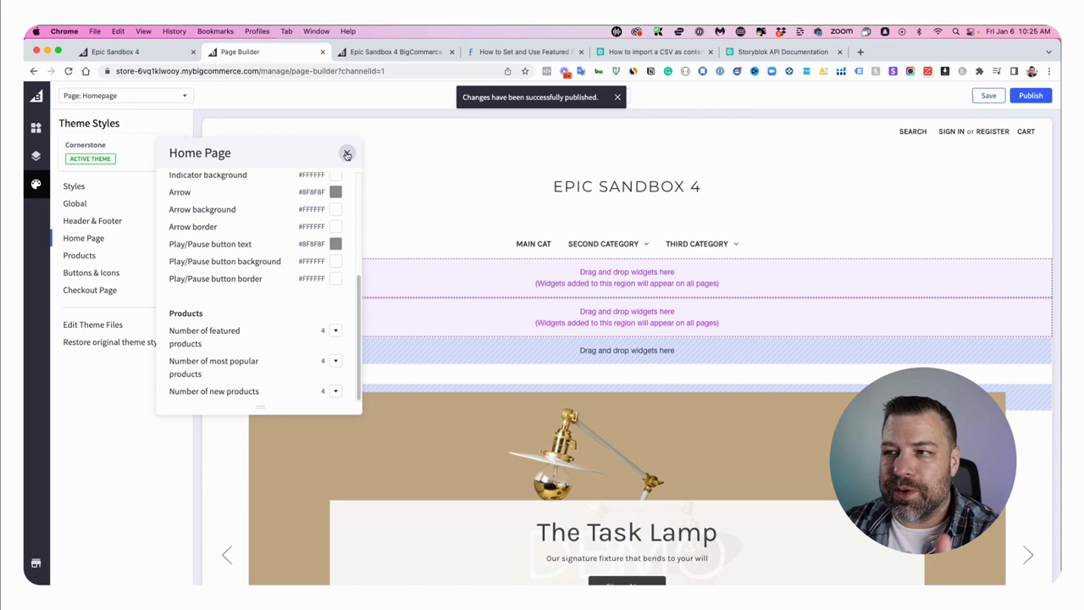
left_click(346, 154)
left_click(36, 96)
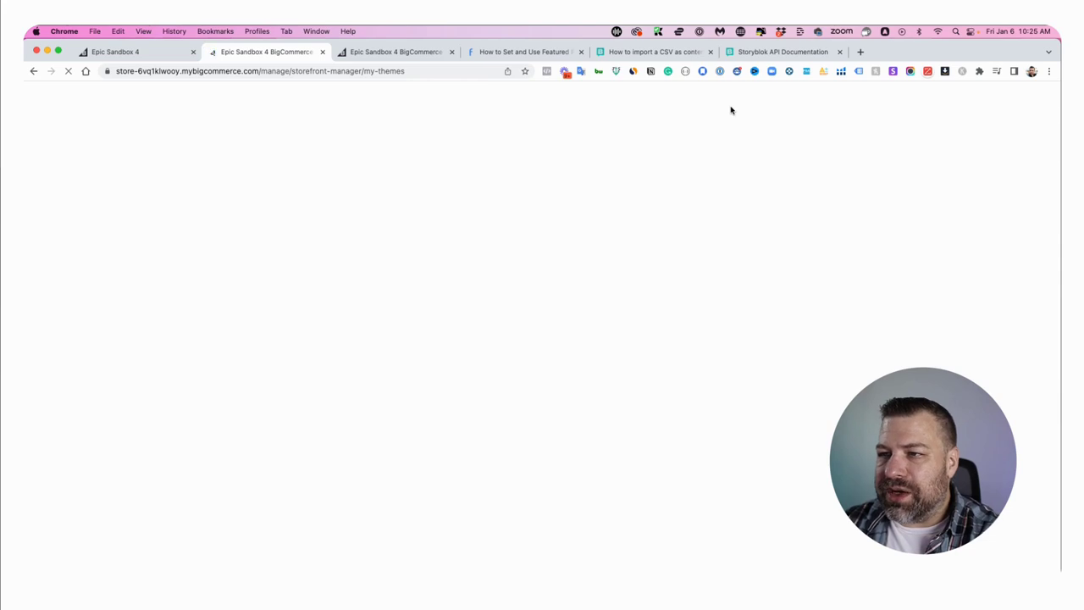
Open the products list and star Sample Producto Muy Grande as featured.
left_click(60, 237)
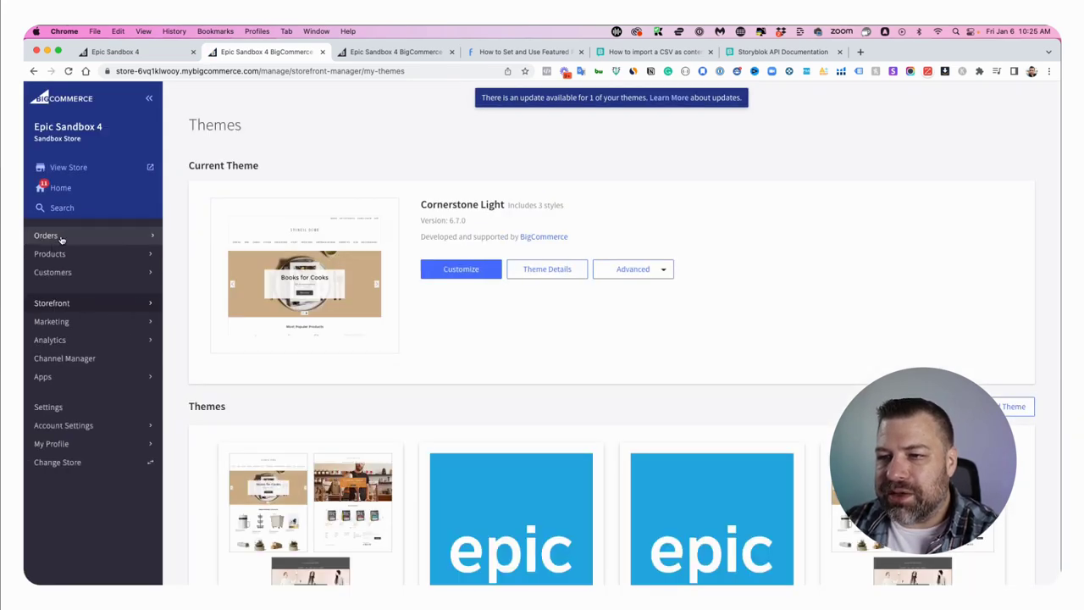
left_click(56, 254)
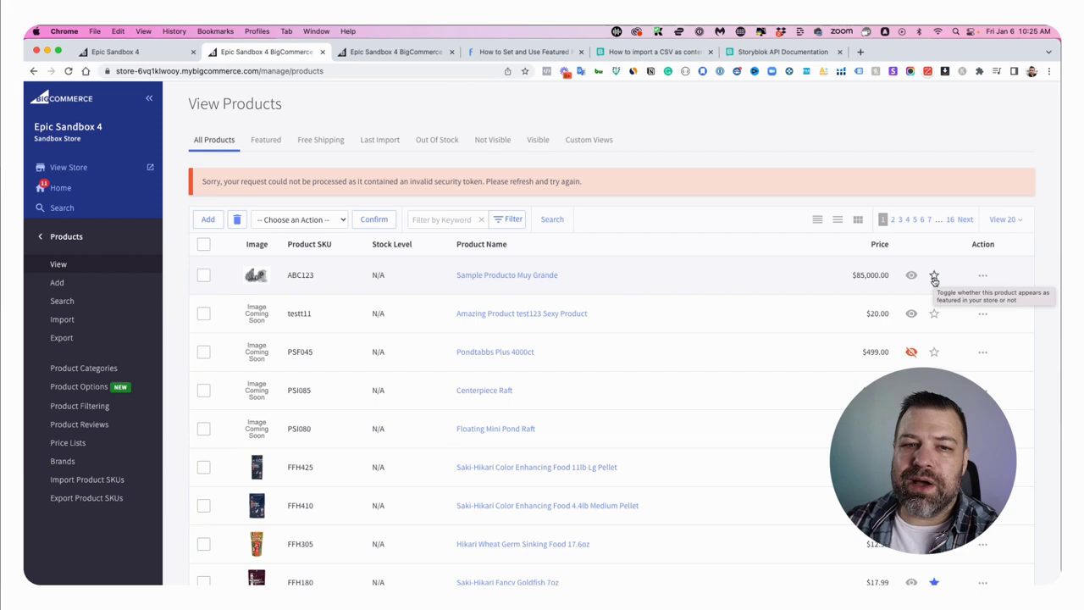
left_click(934, 276)
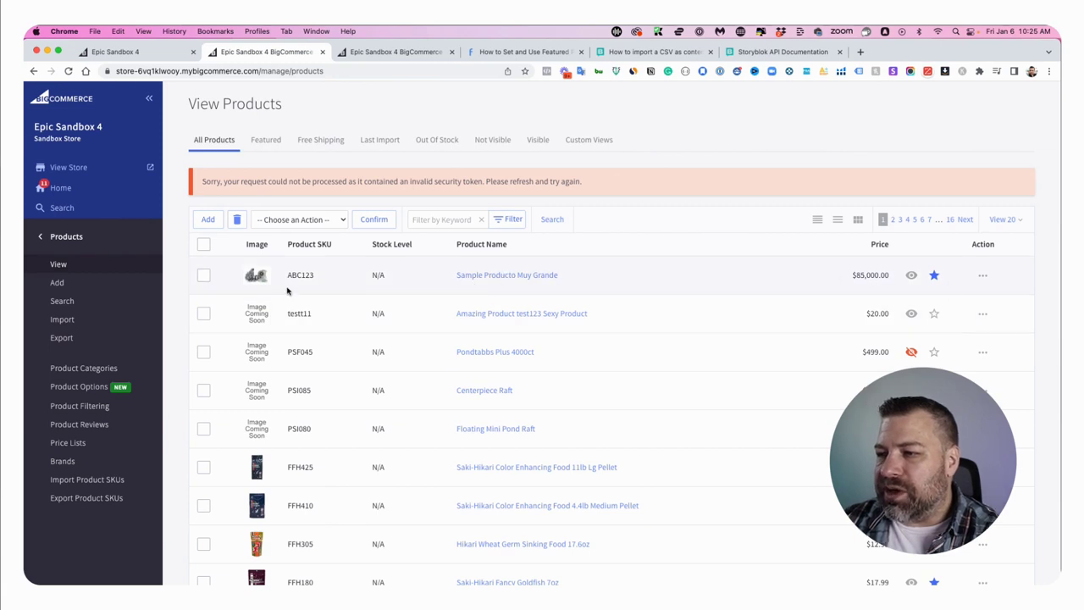
left_click(416, 219)
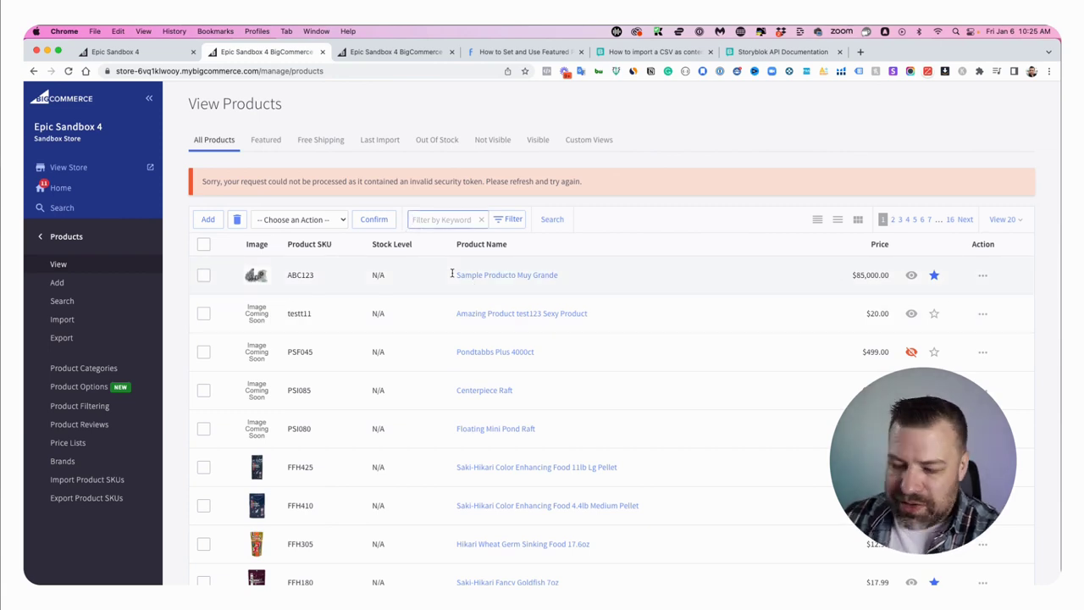
Filter products by 'koi', select all nine results, and start a Bulk Edit.
type("koi")
key("Return")
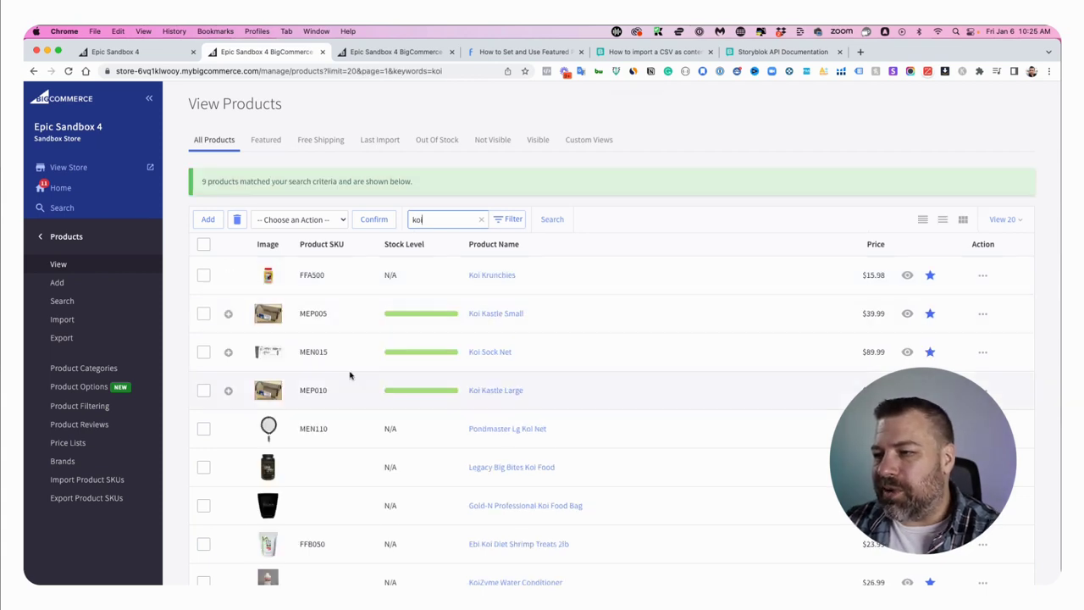
left_click(203, 275)
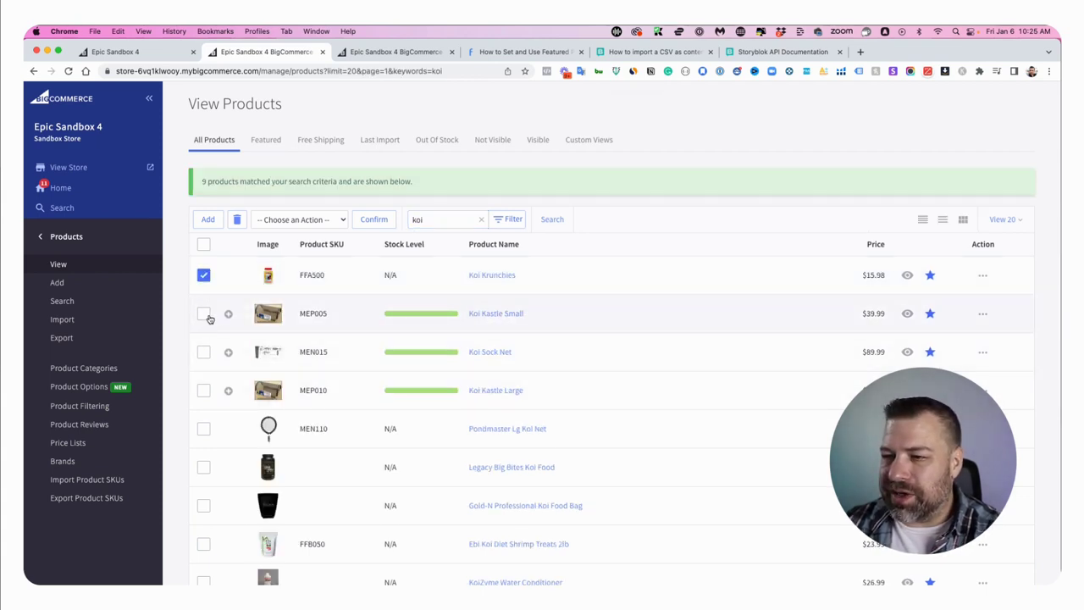
left_click(204, 313)
left_click(203, 352)
left_click(203, 389)
scroll(204, 410, "down", 1)
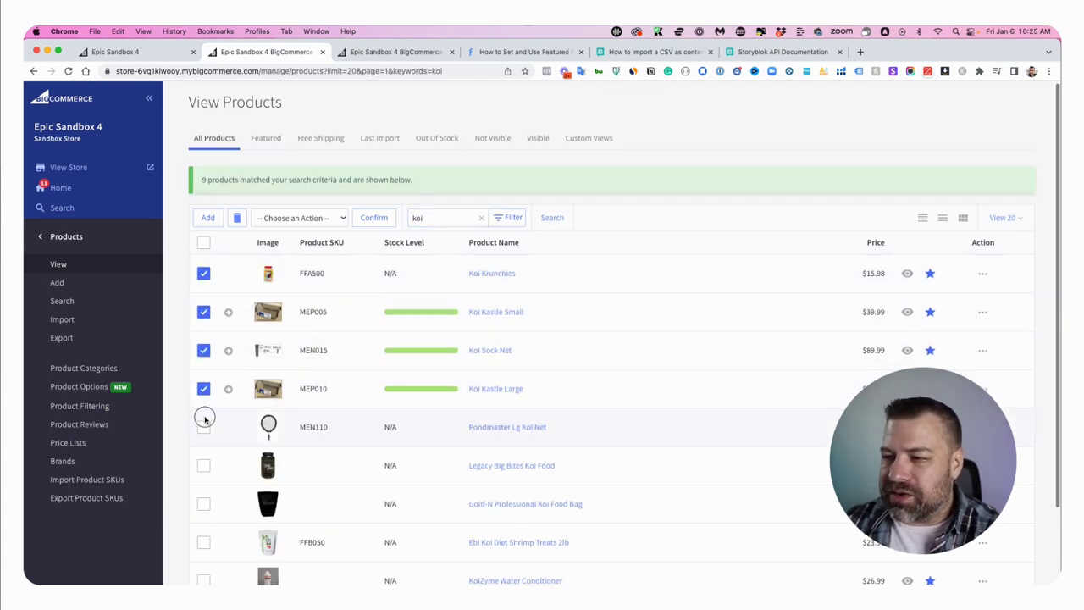
left_click(204, 426)
left_click(203, 466)
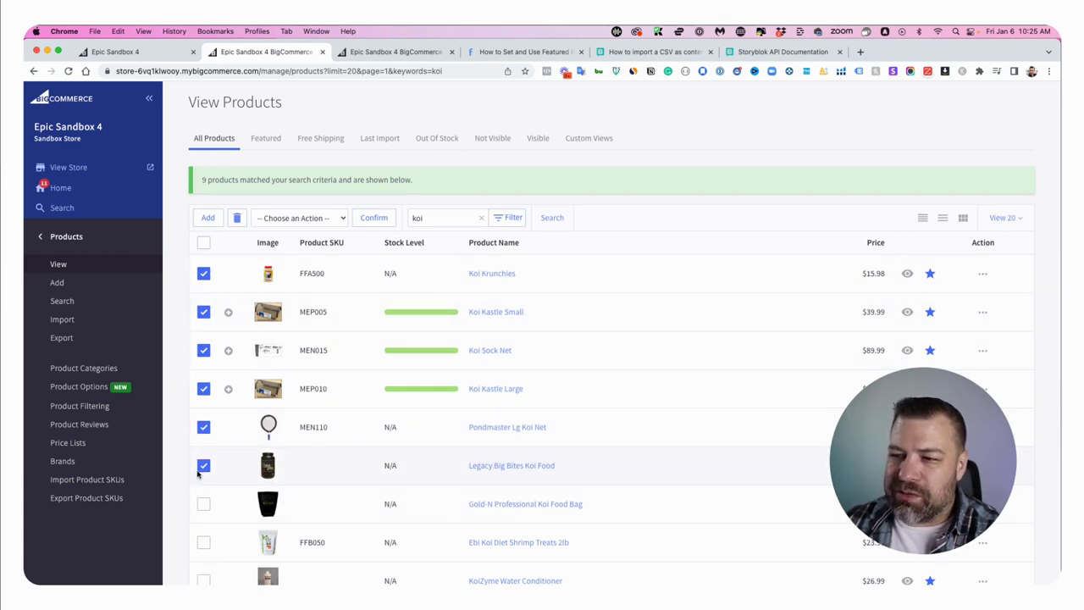
left_click(203, 243)
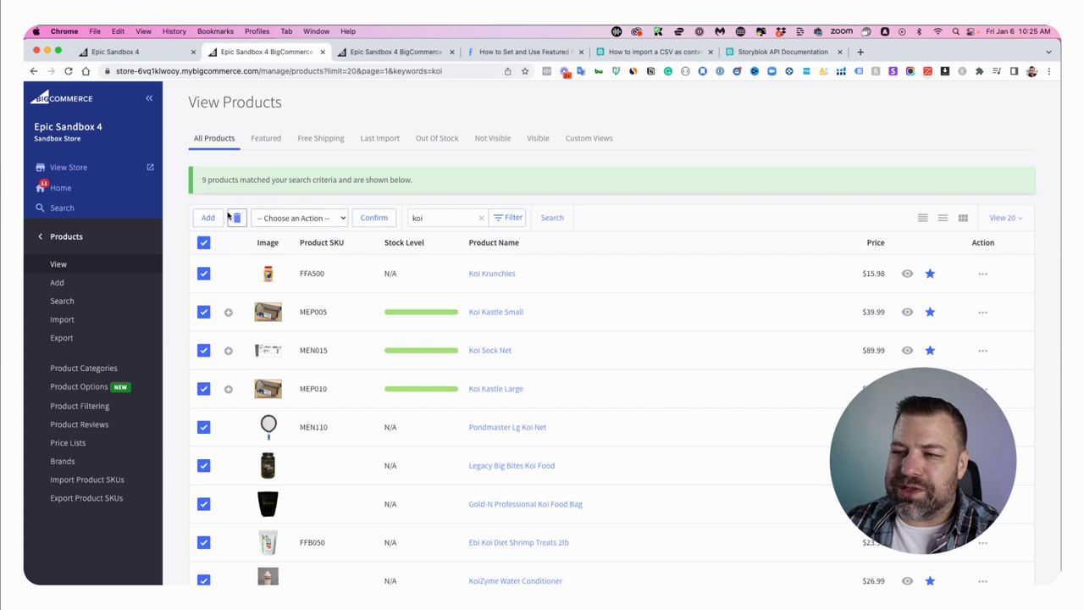
left_click(291, 218)
left_click(274, 232)
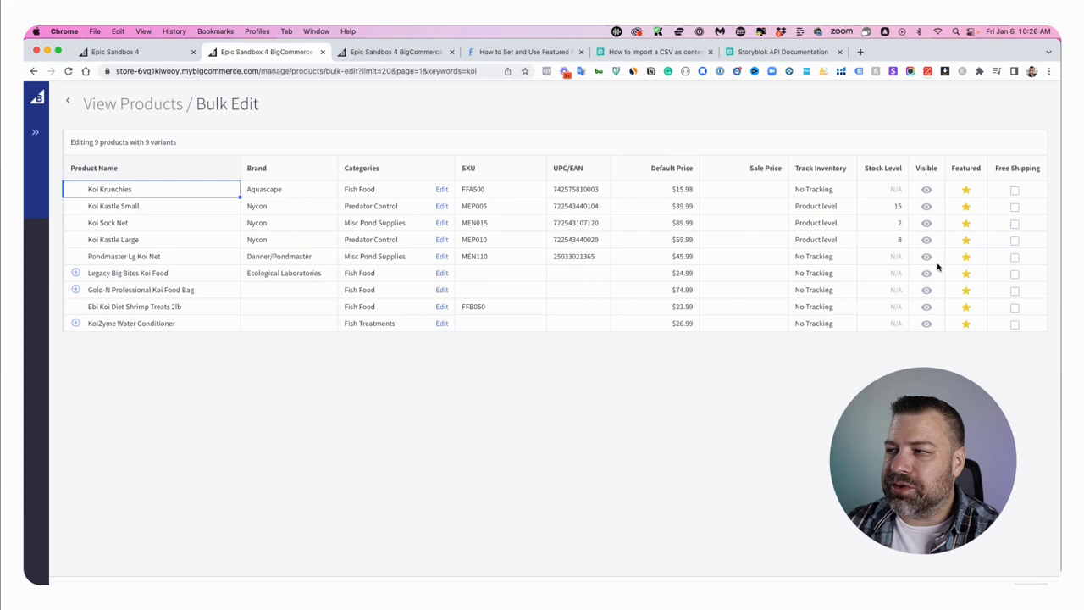
Toggle Koi Krunchies' Featured star and drag-fill it down the grid, then exit the bulk edit.
left_click(970, 196)
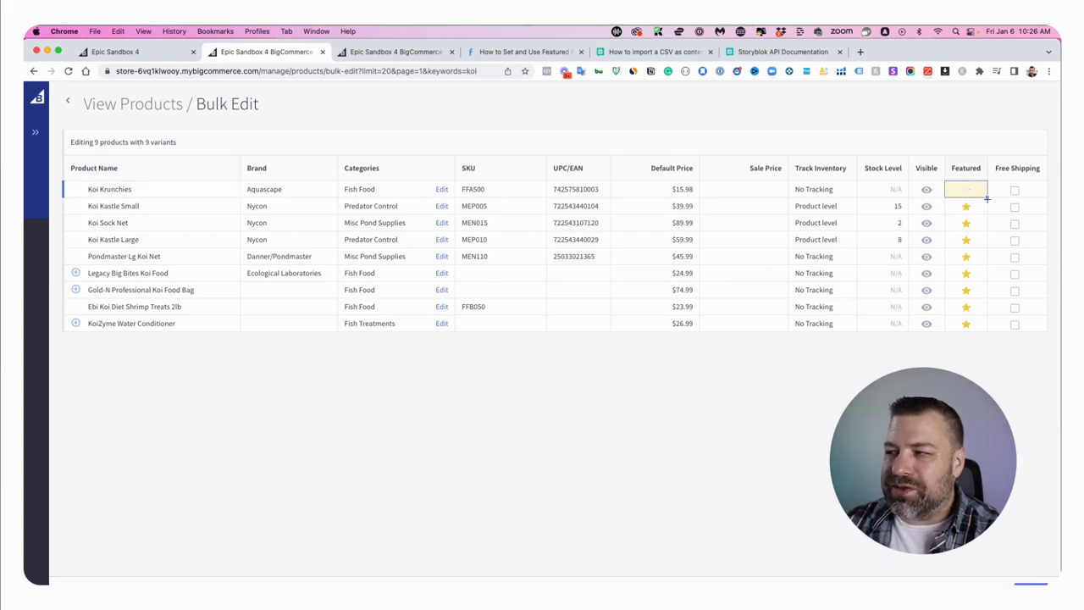
left_click_drag(986, 197, 967, 341)
left_click(966, 190)
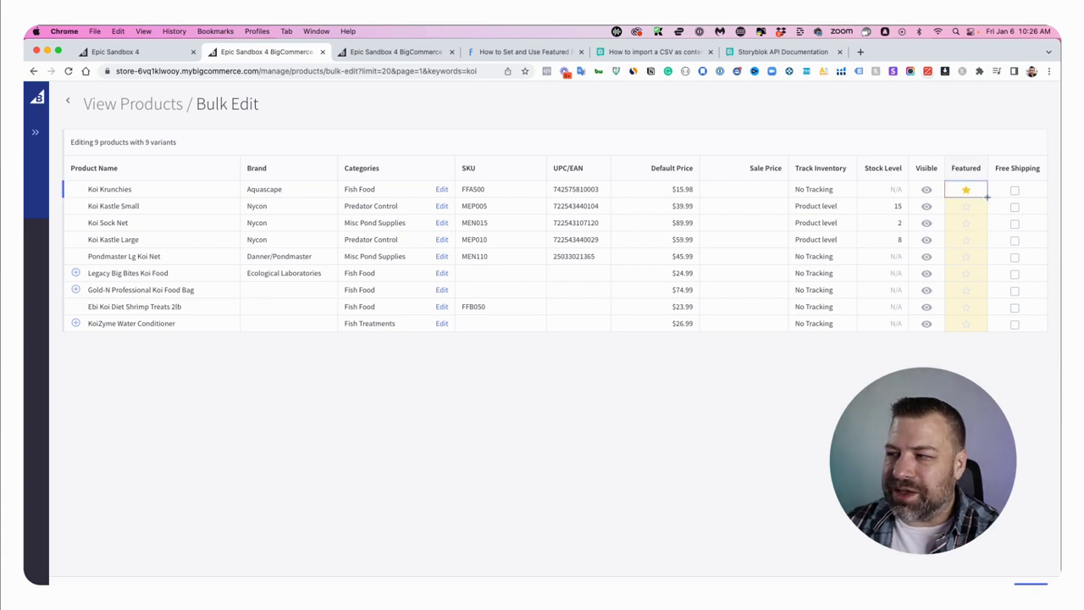
mouse_move(986, 197)
left_mouse_down()
mouse_move(975, 247)
mouse_move(966, 193)
left_mouse_up()
left_click(965, 189)
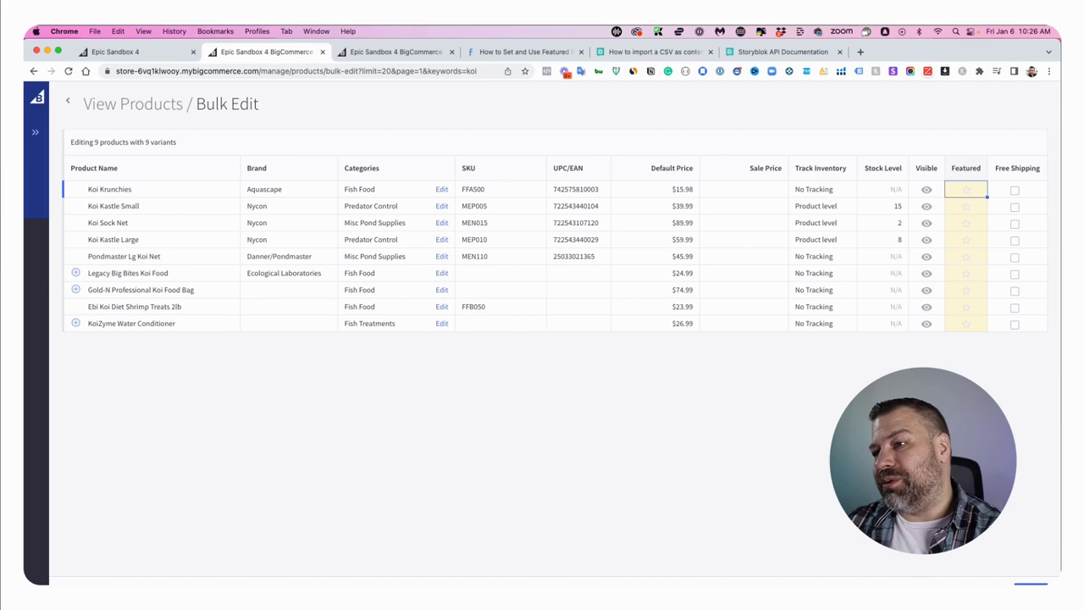
left_click(67, 101)
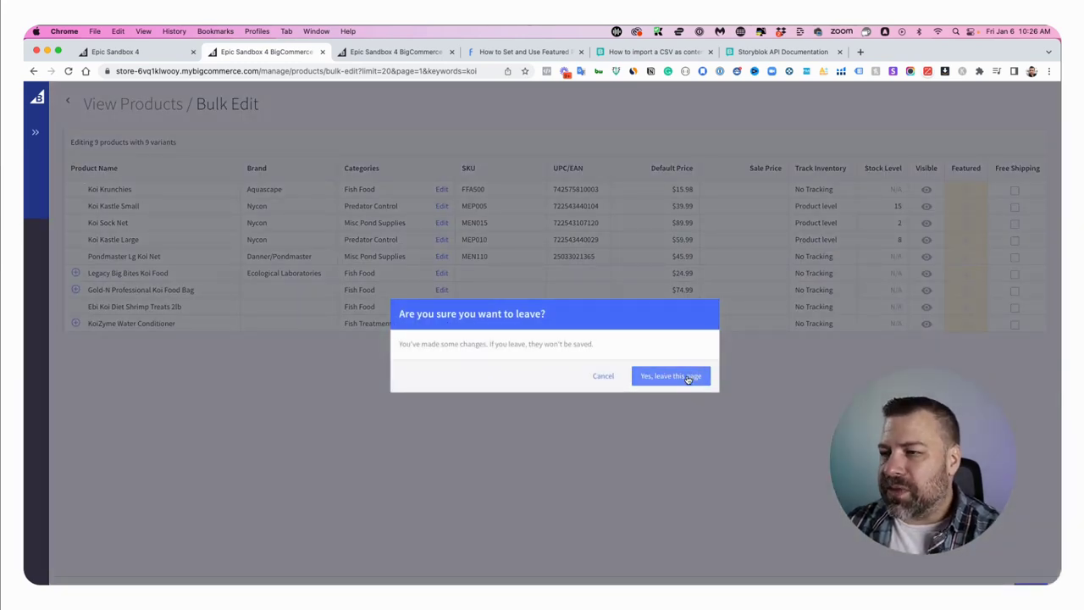
Leave the bulk edit without saving and open Koi Krunchies for editing.
left_click(689, 377)
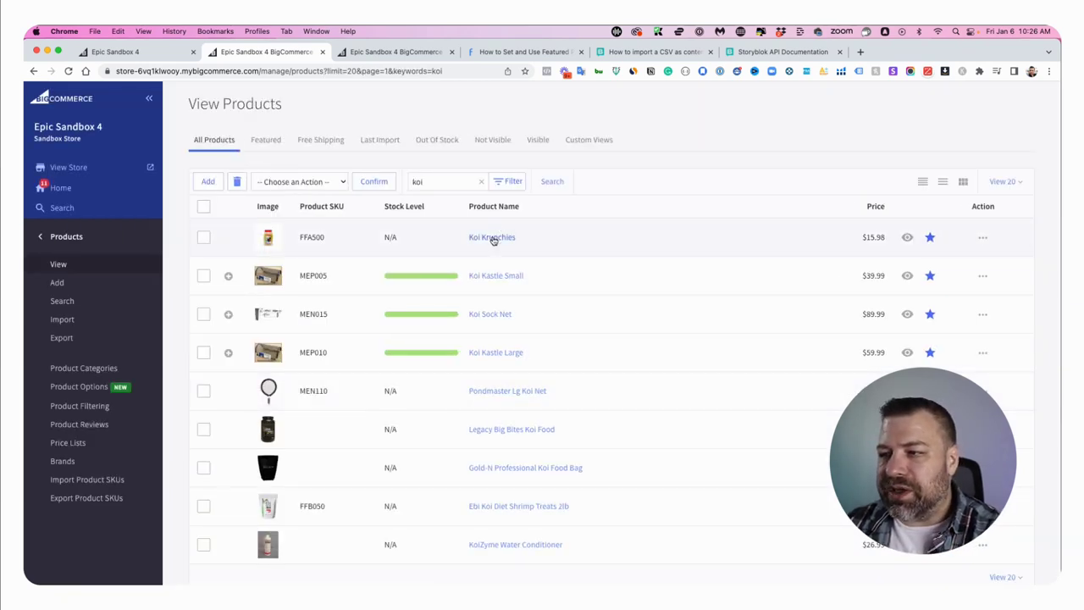
left_click(508, 275)
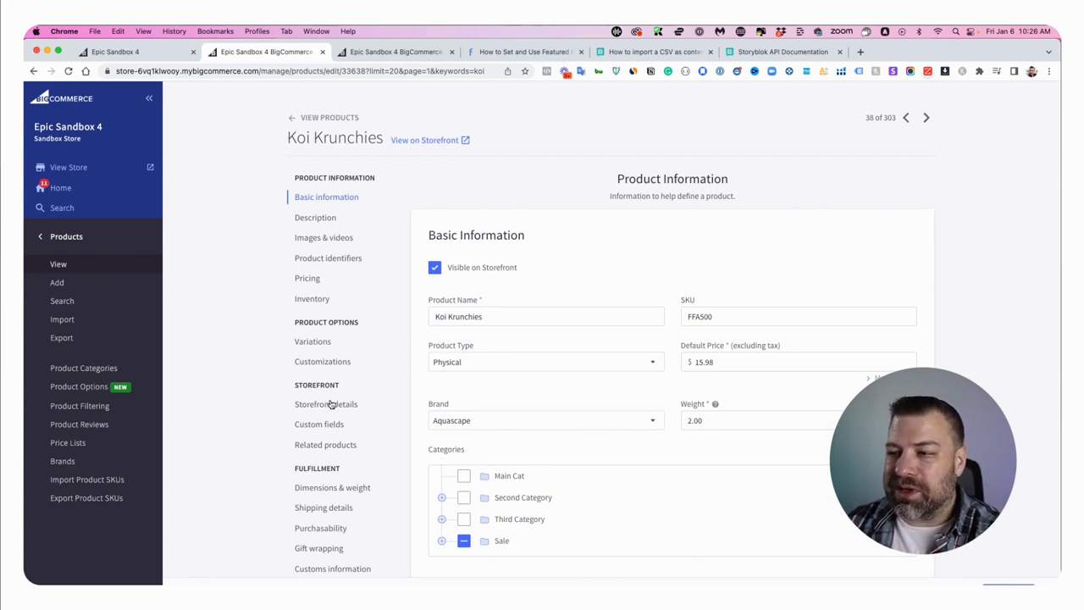
scroll(330, 404, "down", 1)
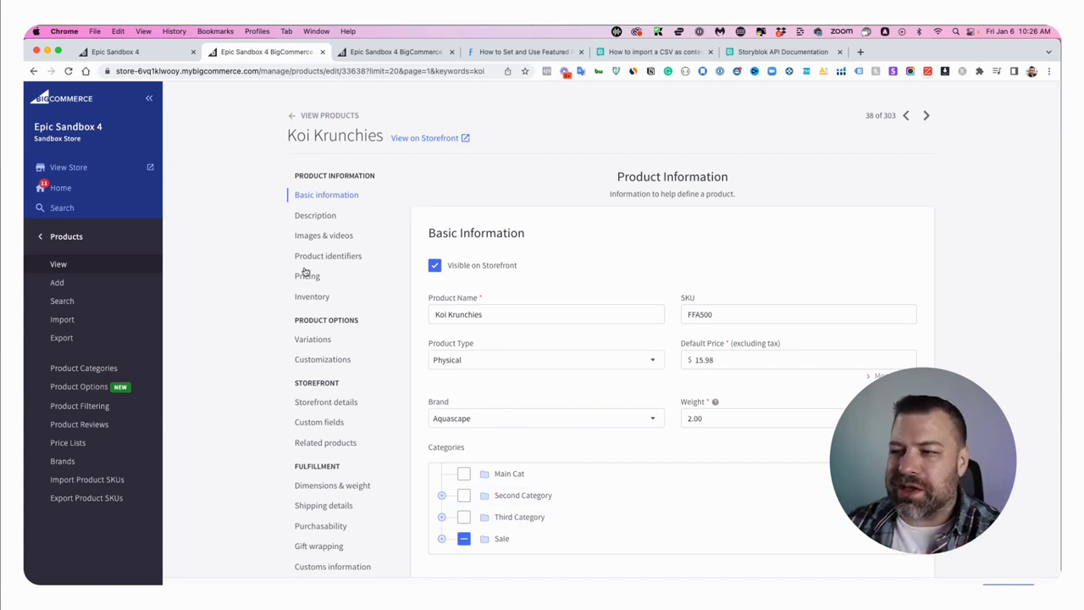
scroll(305, 271, "up", 1)
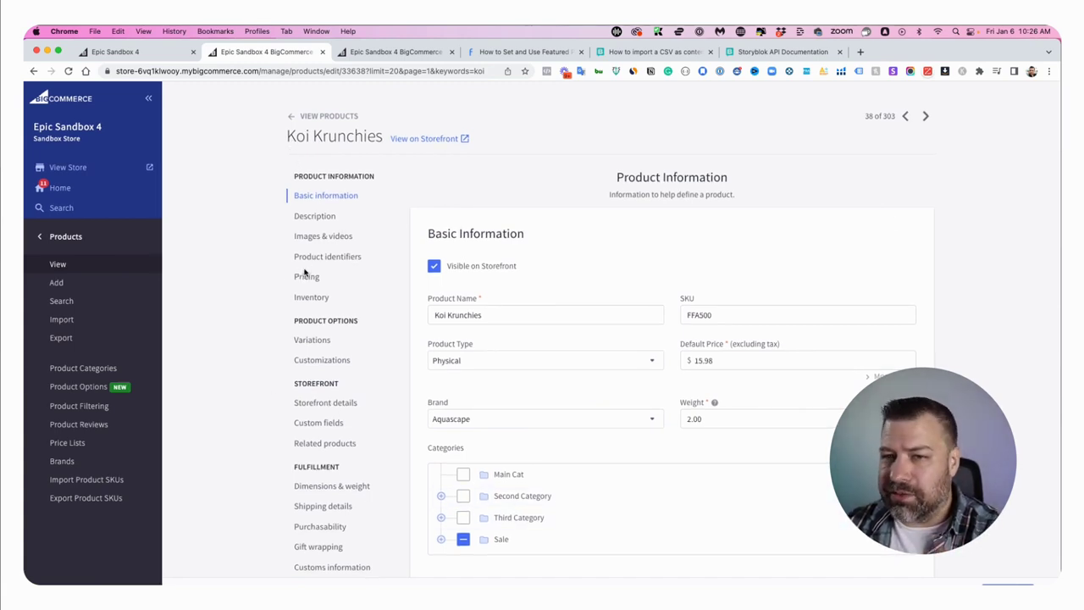
scroll(280, 394, "down", 1)
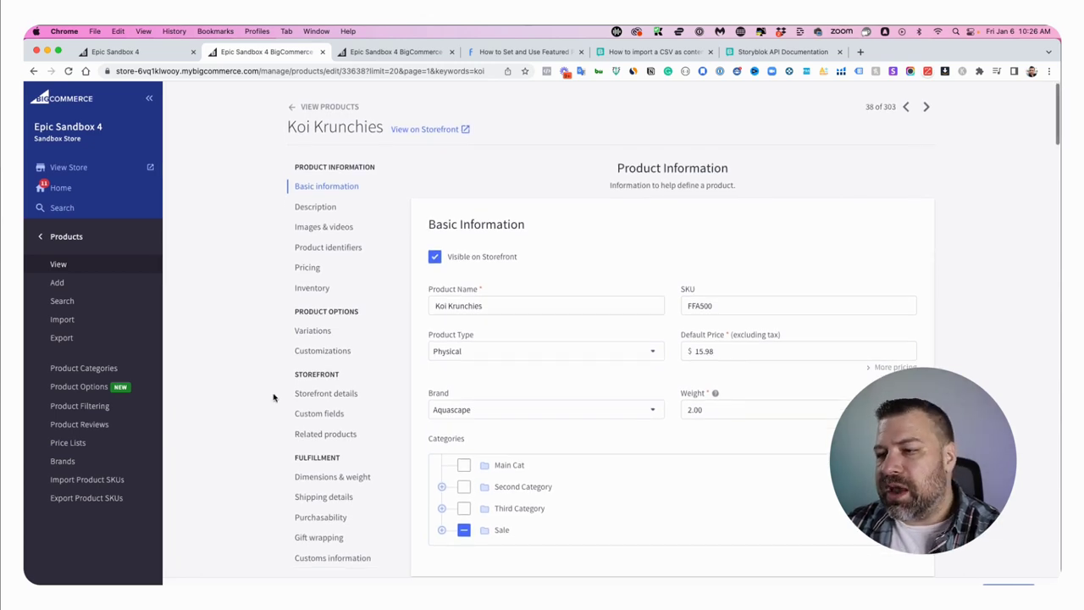
Under Storefront details, switch Set as a Featured Product off and back on, then go back.
left_click(321, 394)
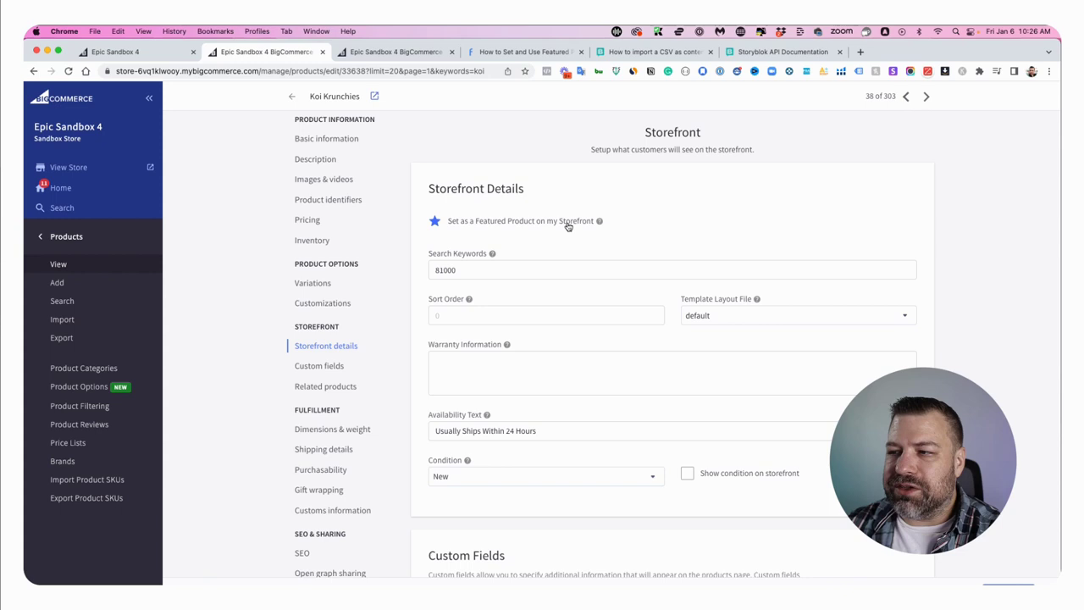
left_click(435, 222)
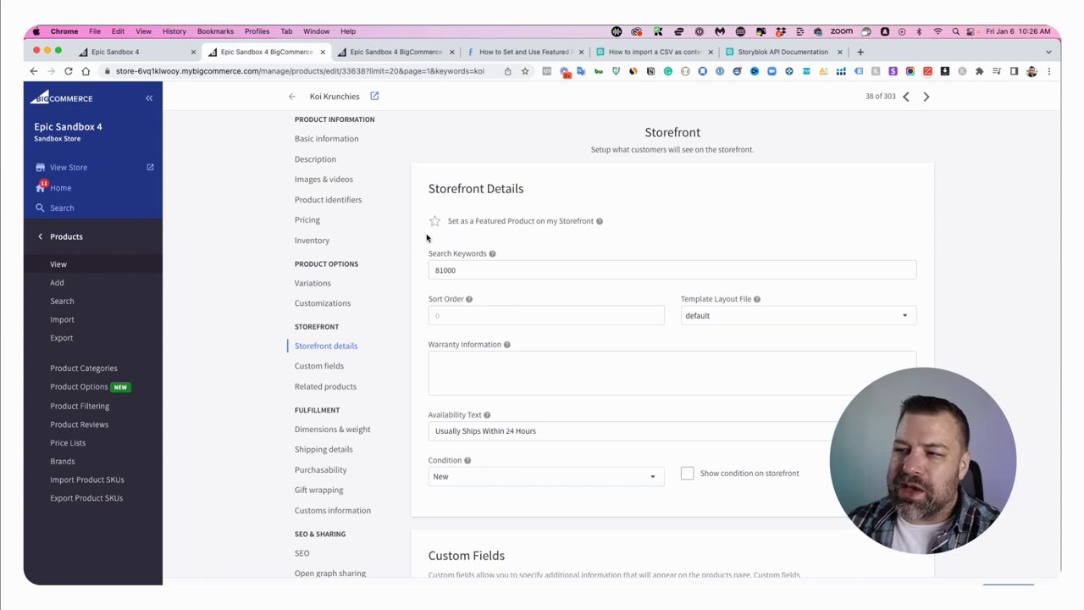
left_click(432, 223)
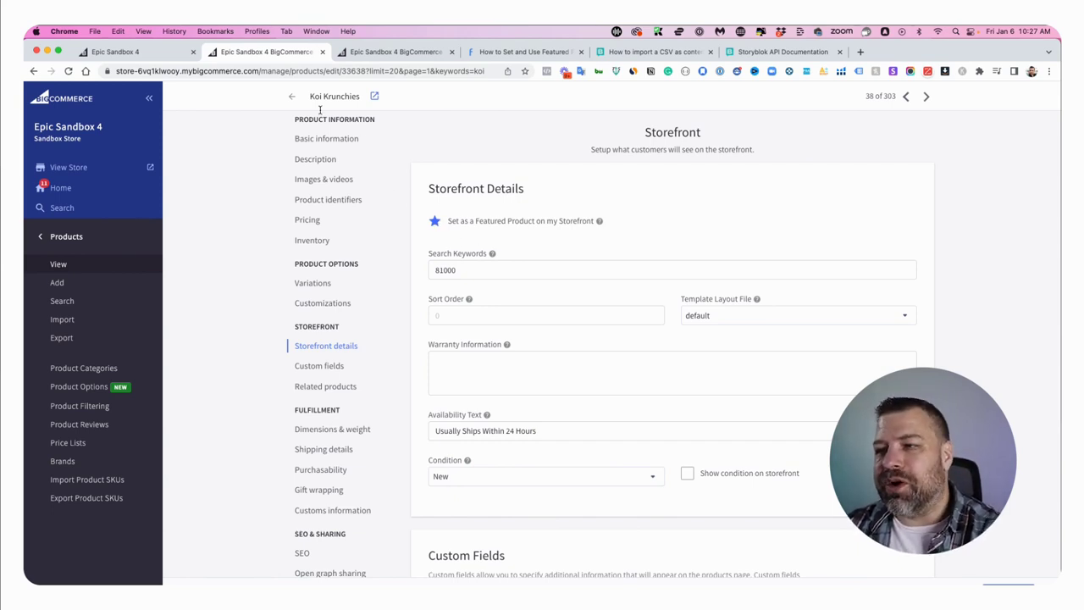
left_click(291, 97)
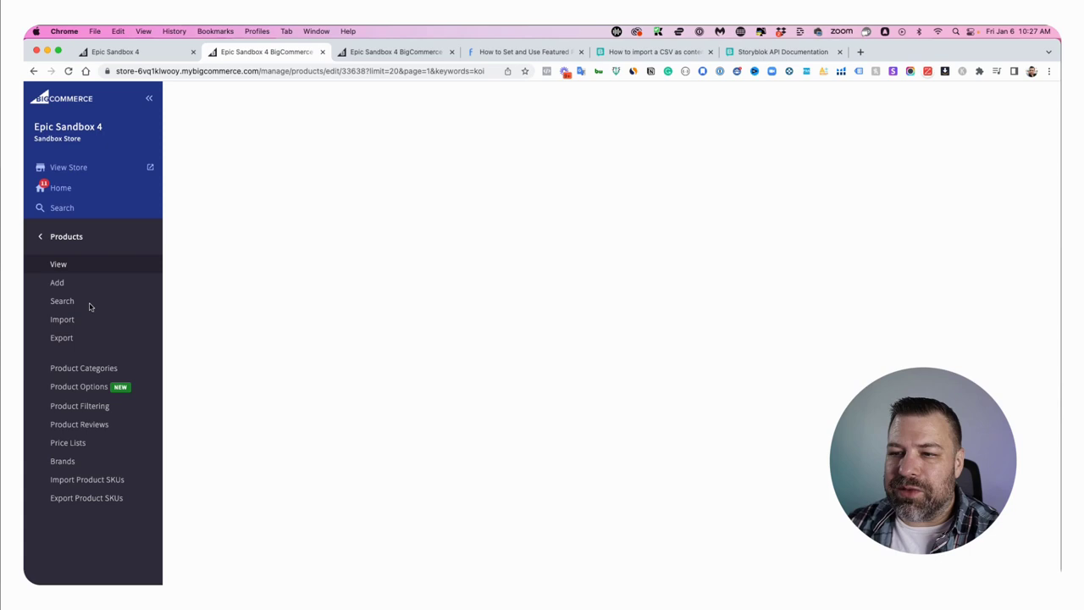
Reload the full unfiltered product list, then return to the main admin navigation.
left_click(57, 264)
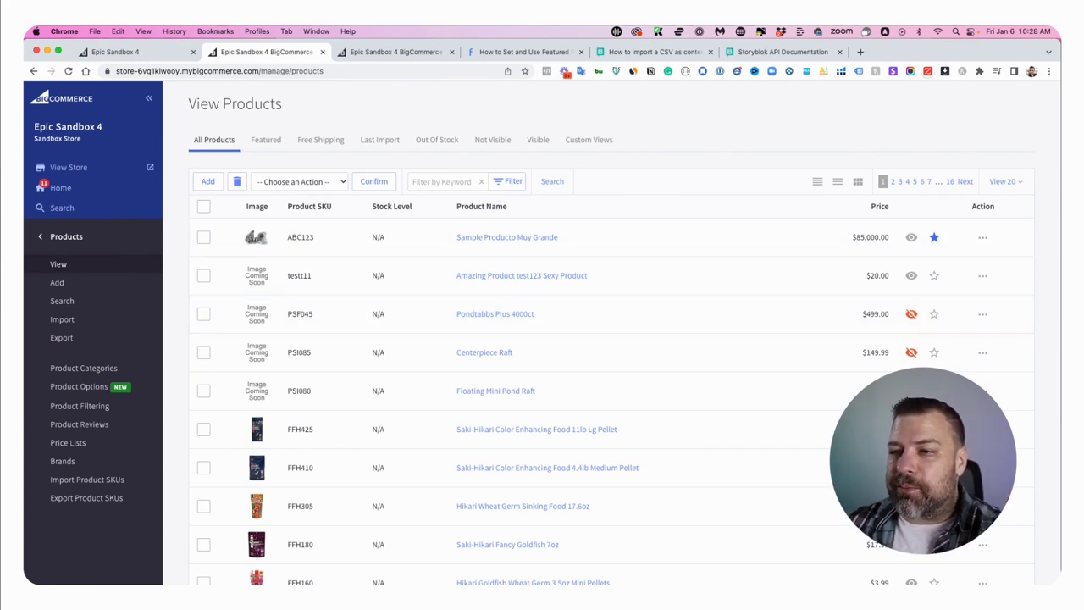
left_click(60, 241)
Open the Cornerstone Light theme in Page Builder and scroll the homepage to Featured Products.
left_click(59, 304)
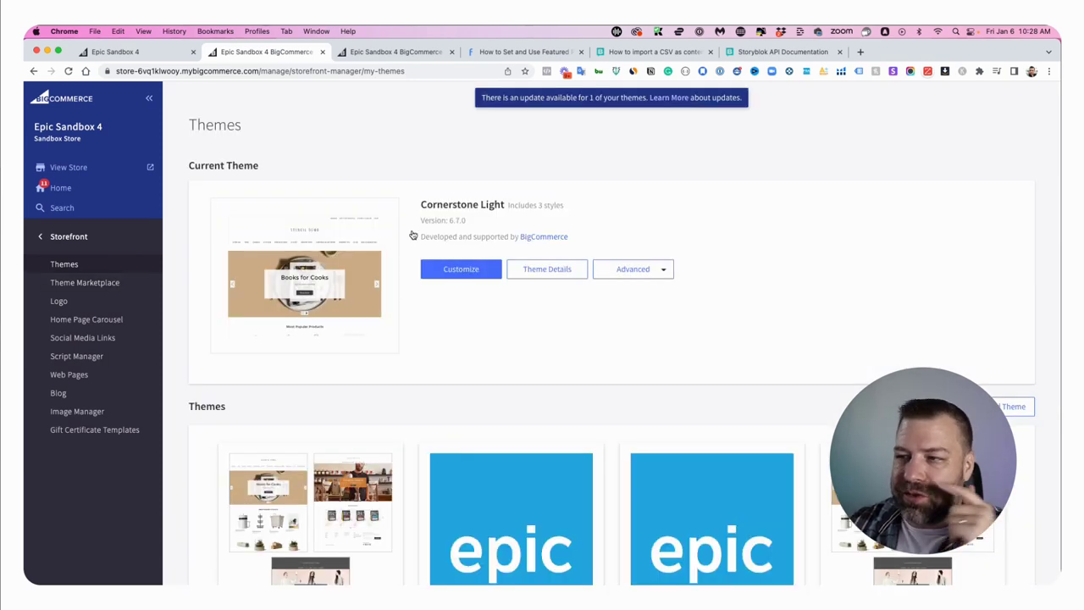
left_click(470, 268)
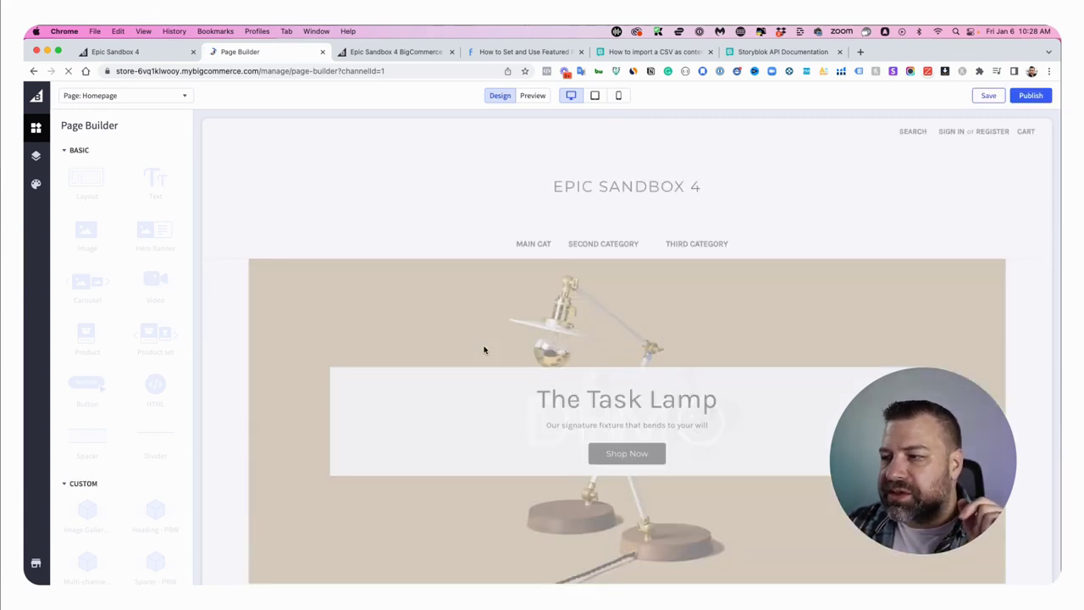
scroll(513, 350, "down", 3)
scroll(513, 350, "down", 5)
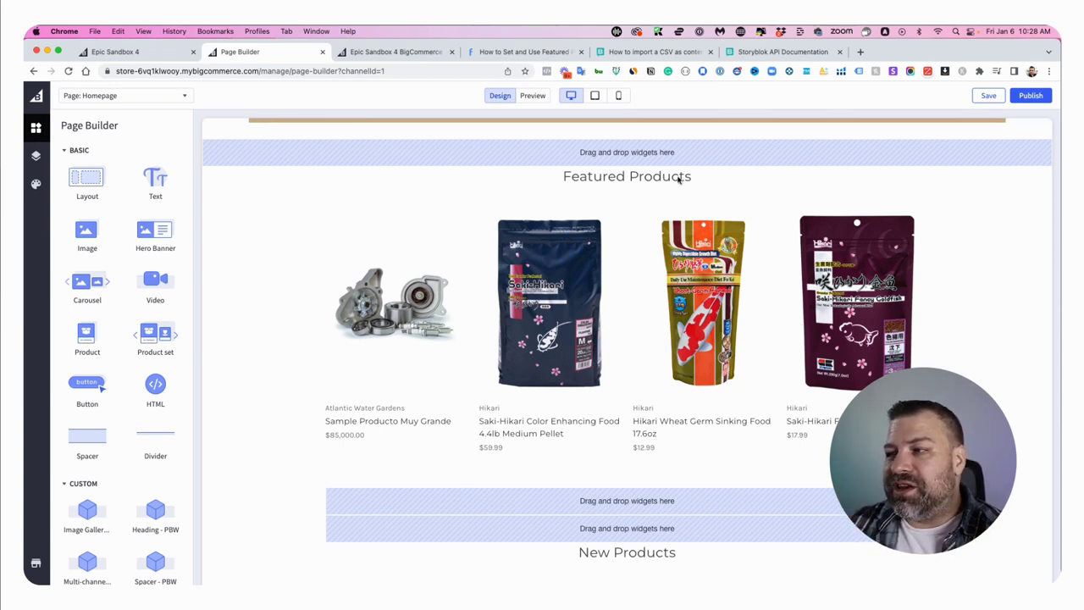
left_click_drag(691, 179, 532, 176)
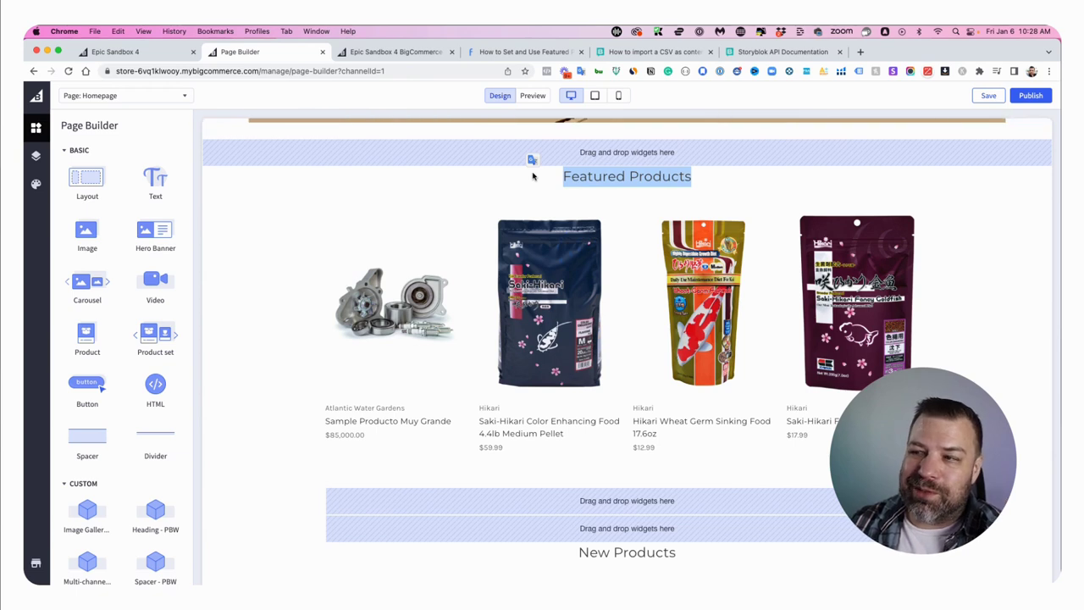
left_click(602, 180)
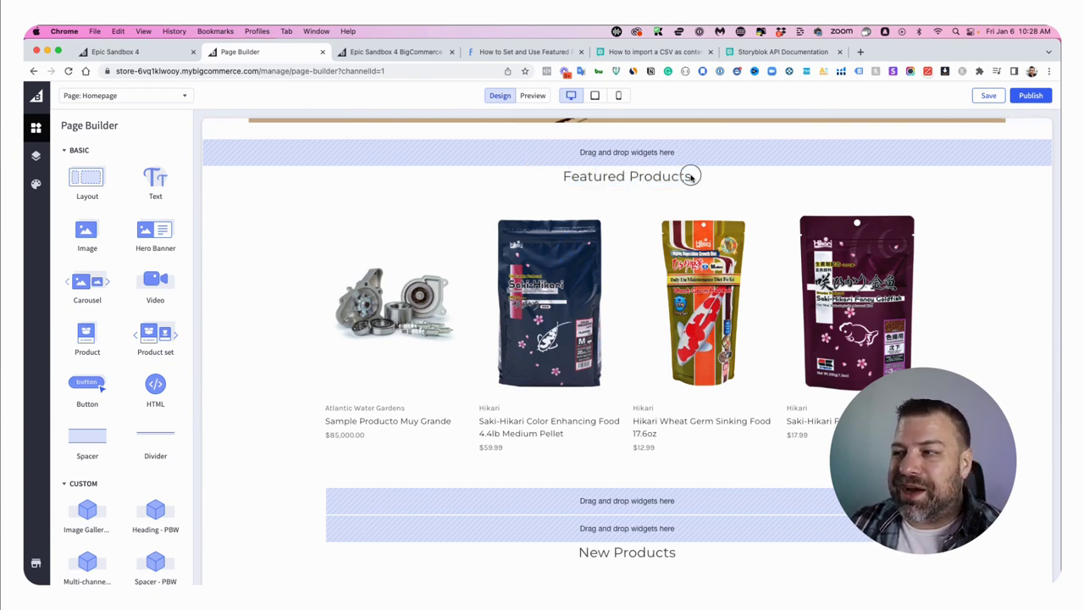
left_click_drag(691, 176, 564, 179)
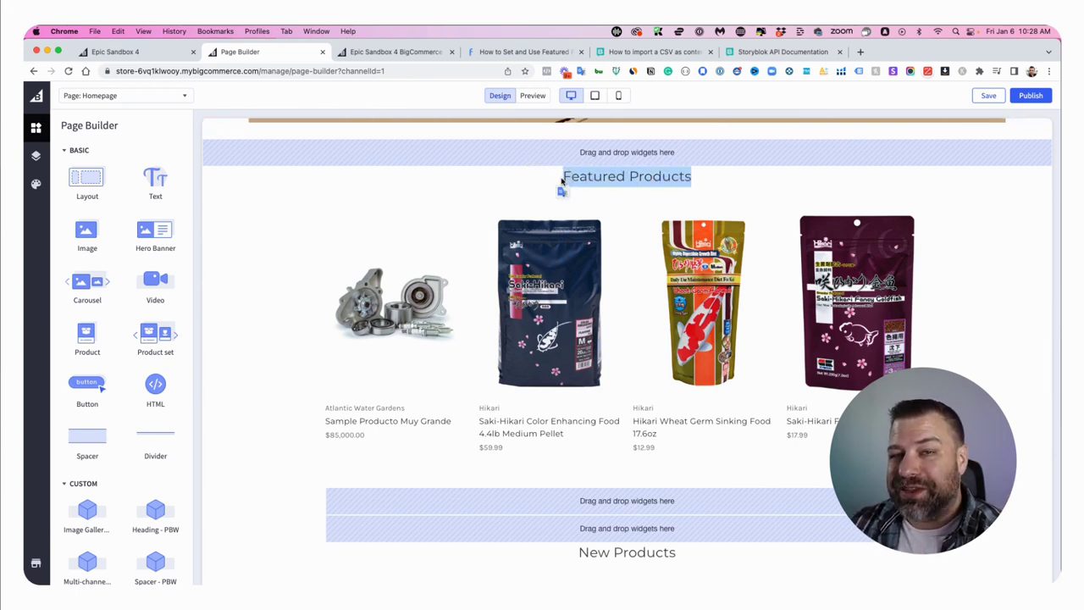
left_click(628, 179)
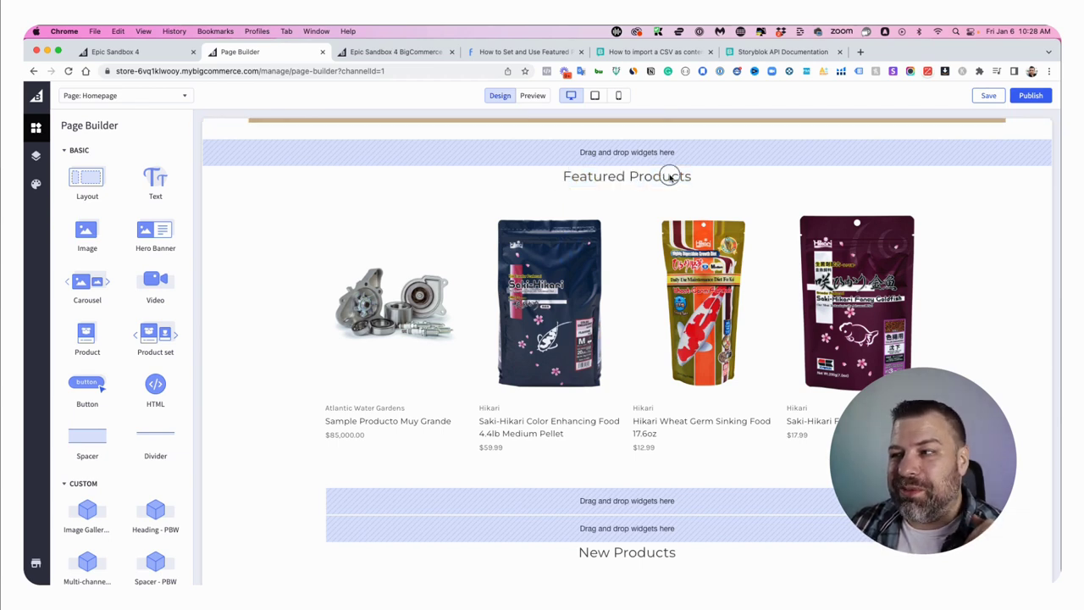
left_click_drag(689, 177, 551, 184)
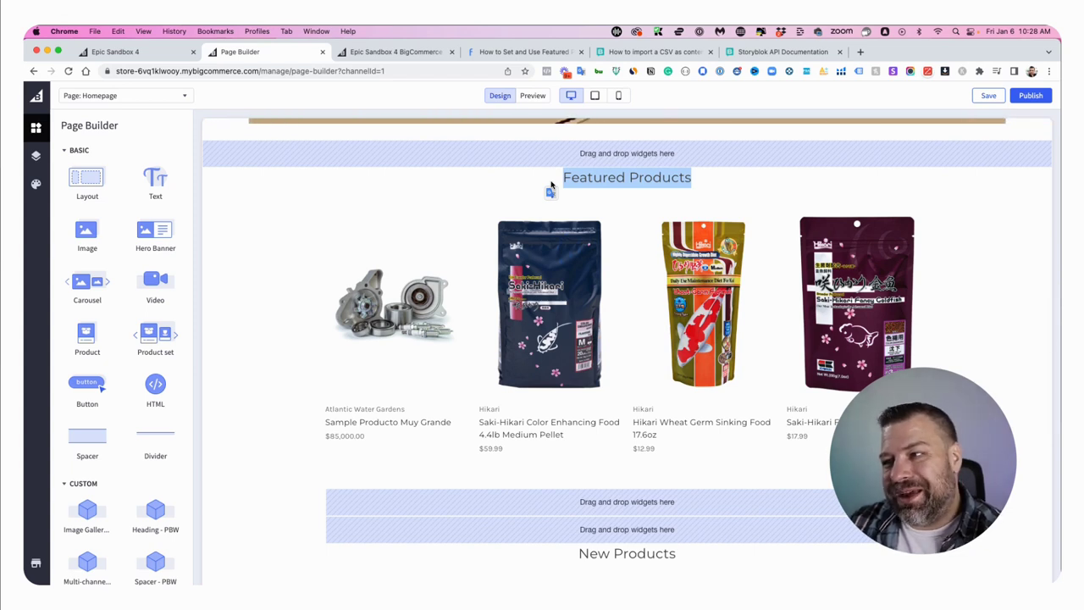
mouse_move(541, 296)
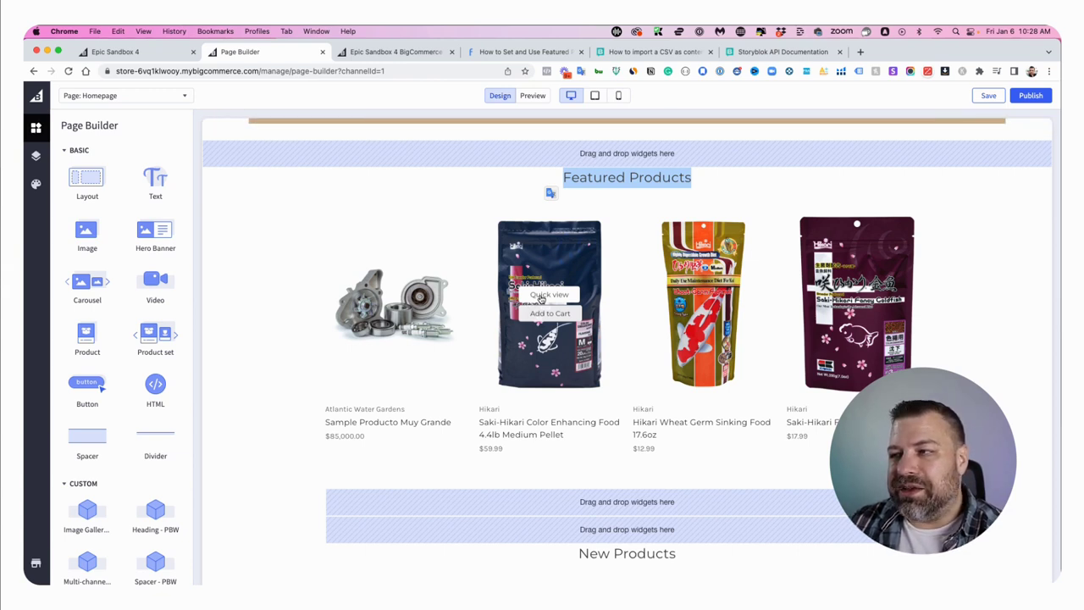
left_click(657, 177)
left_click_drag(694, 180, 561, 179)
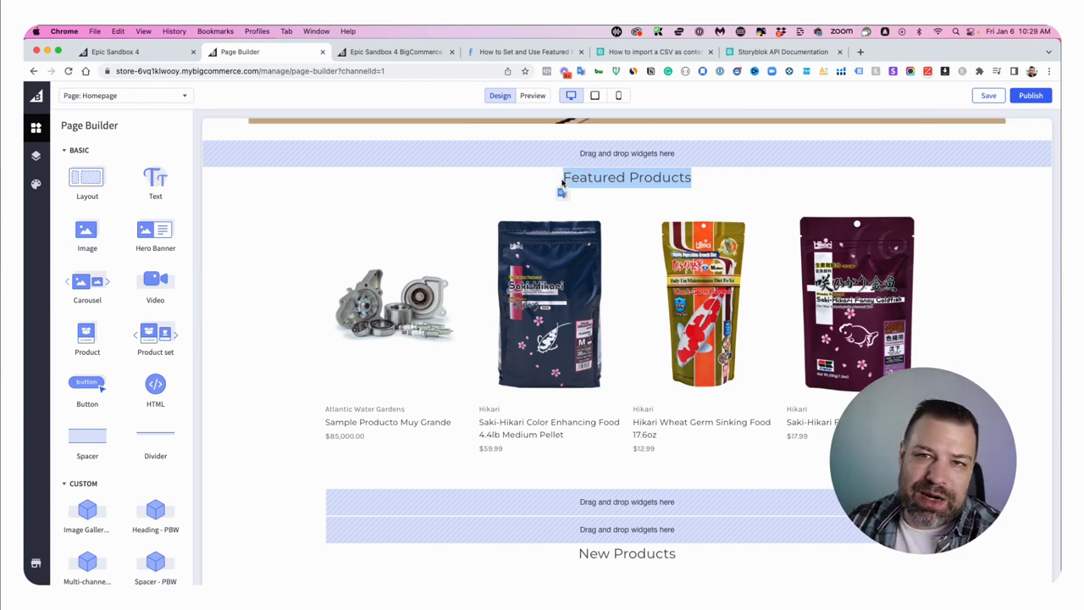
left_click(640, 180)
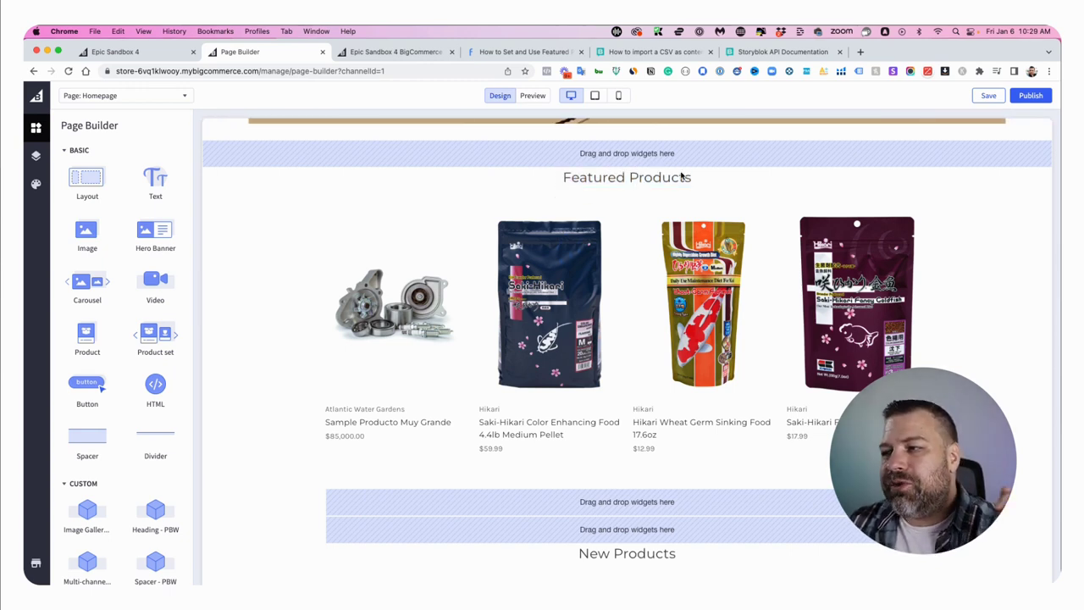
left_click_drag(696, 178, 527, 170)
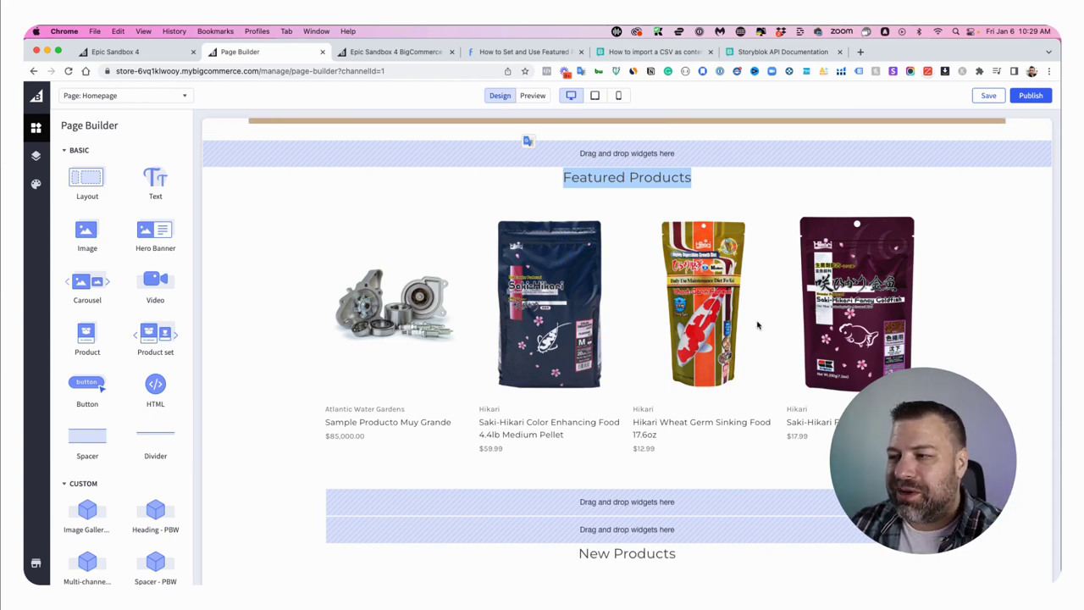
scroll(416, 408, "down", 1)
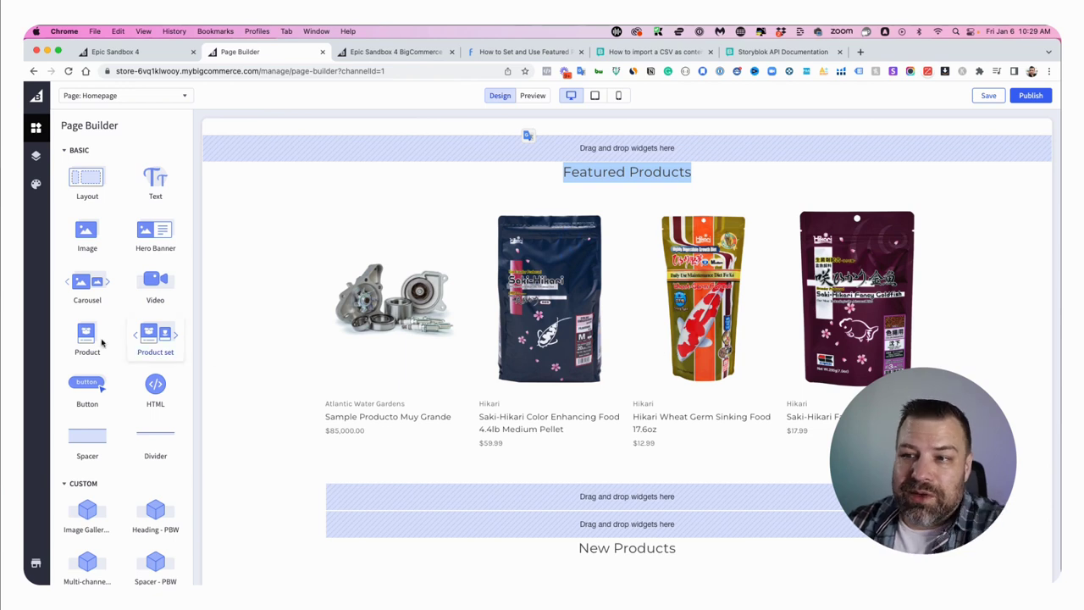
In Theme Styles > Home Page, set the featured, new and most popular product counts to Disable.
left_click(36, 184)
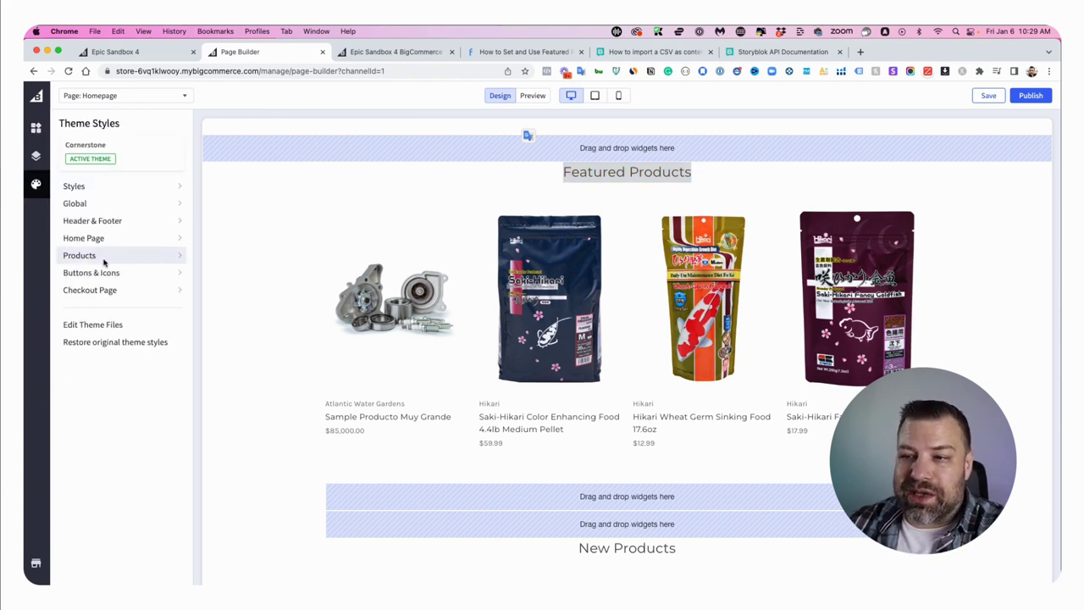
left_click(92, 238)
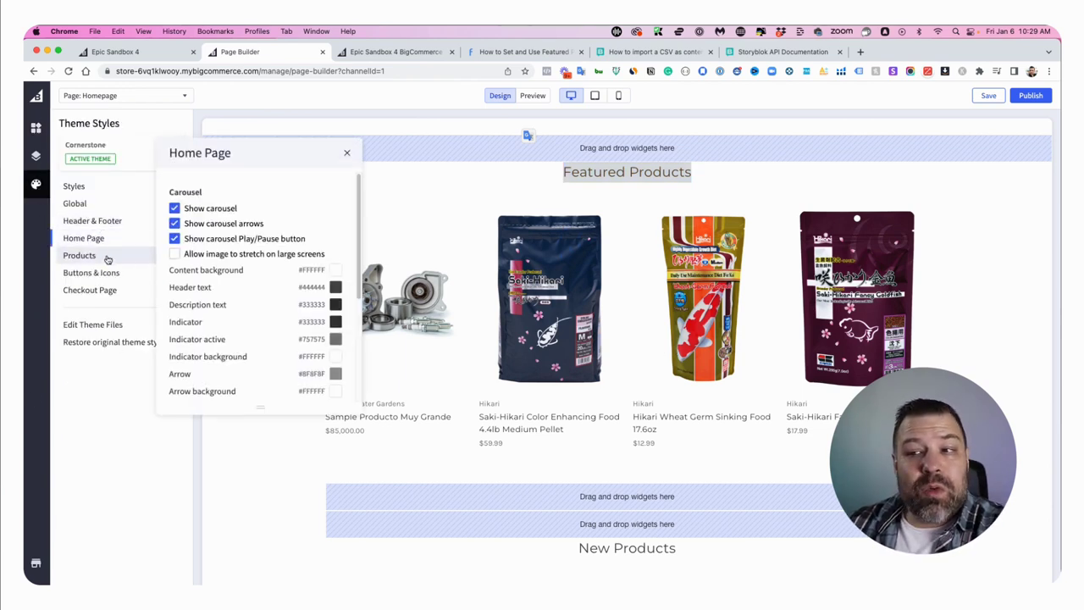
scroll(225, 302, "down", 2)
scroll(226, 304, "down", 3)
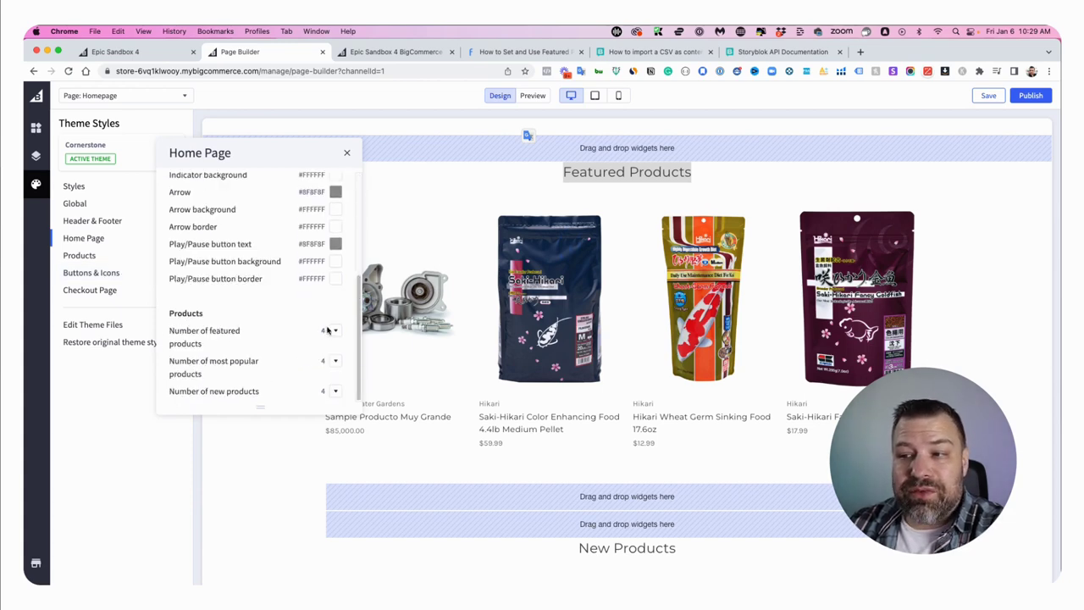
left_click(335, 332)
left_click(338, 280)
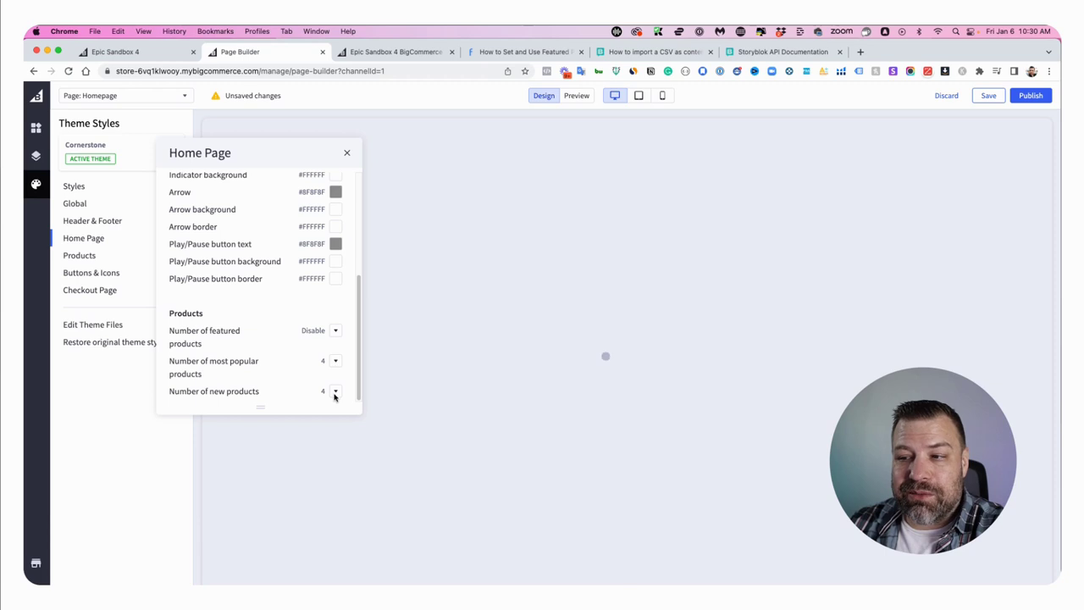
left_click(335, 393)
left_click(343, 337)
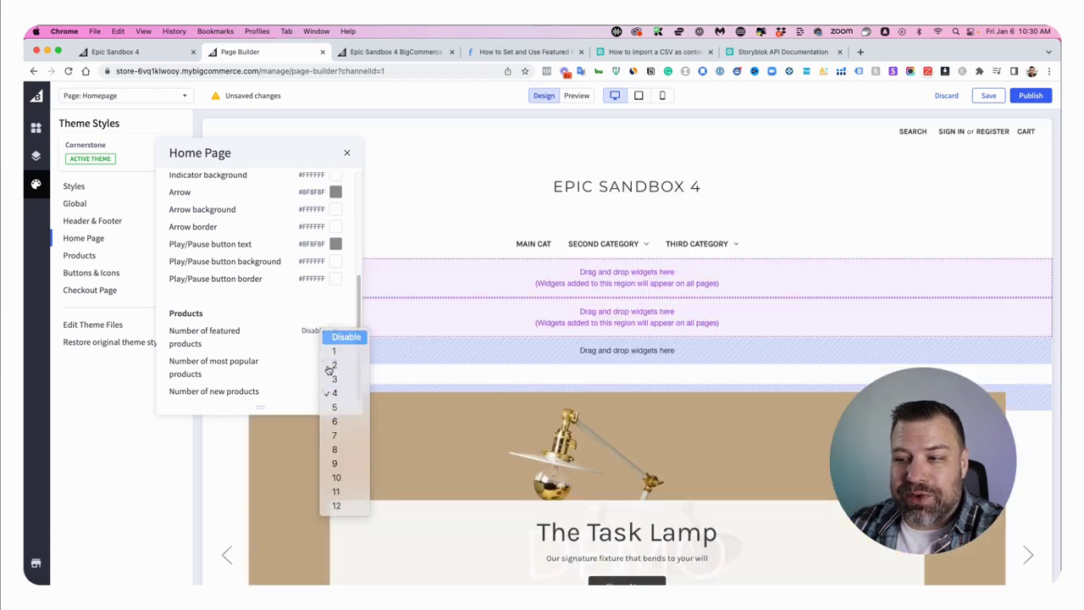
left_click(331, 364)
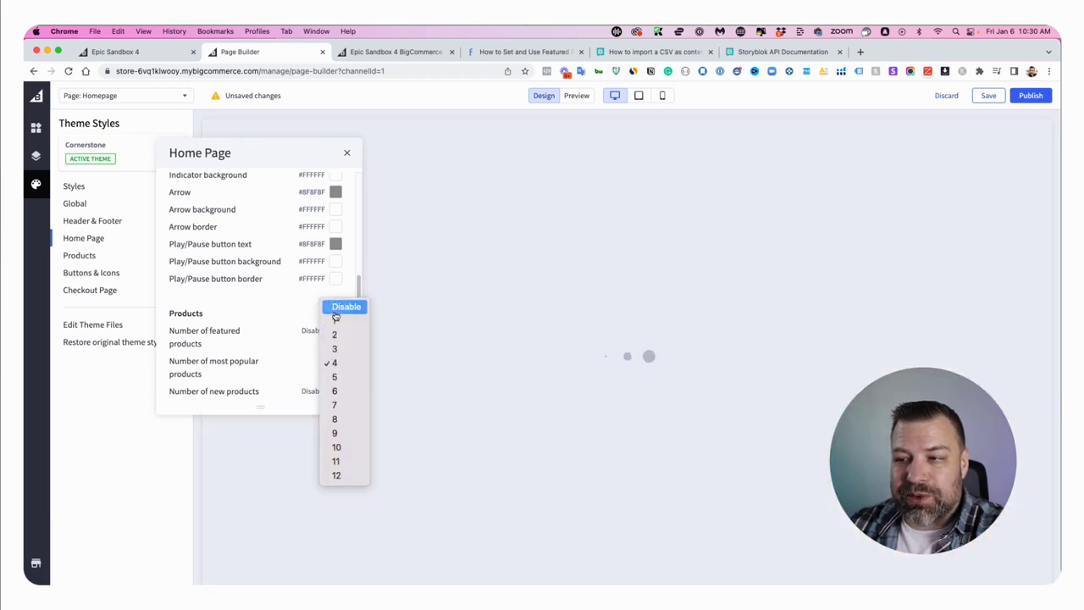
left_click(340, 309)
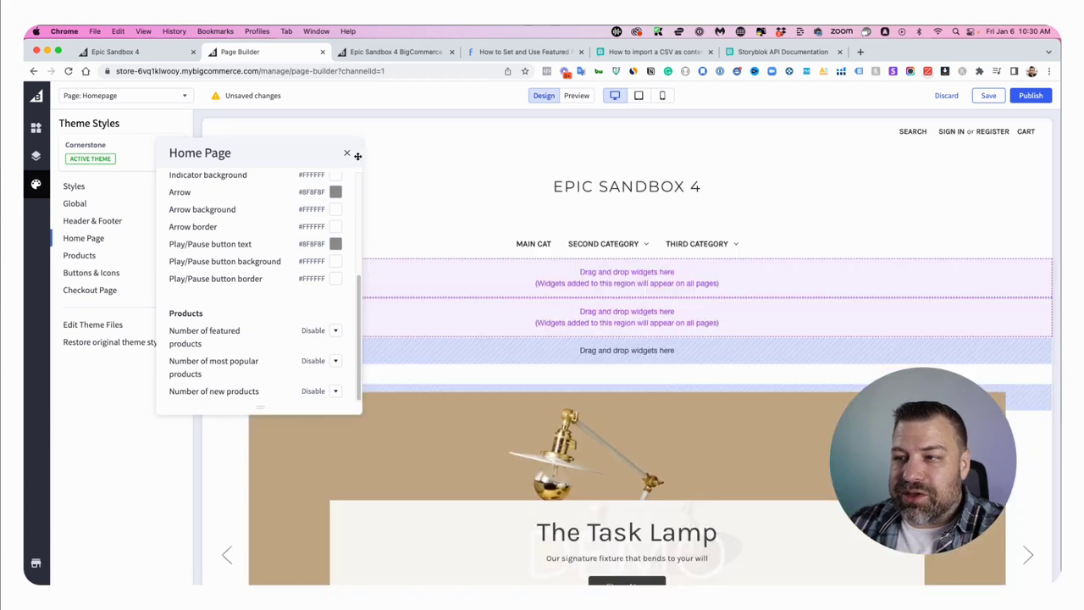
Close the Home Page settings, check the homepage canvas, and return to the widget list.
left_click(346, 153)
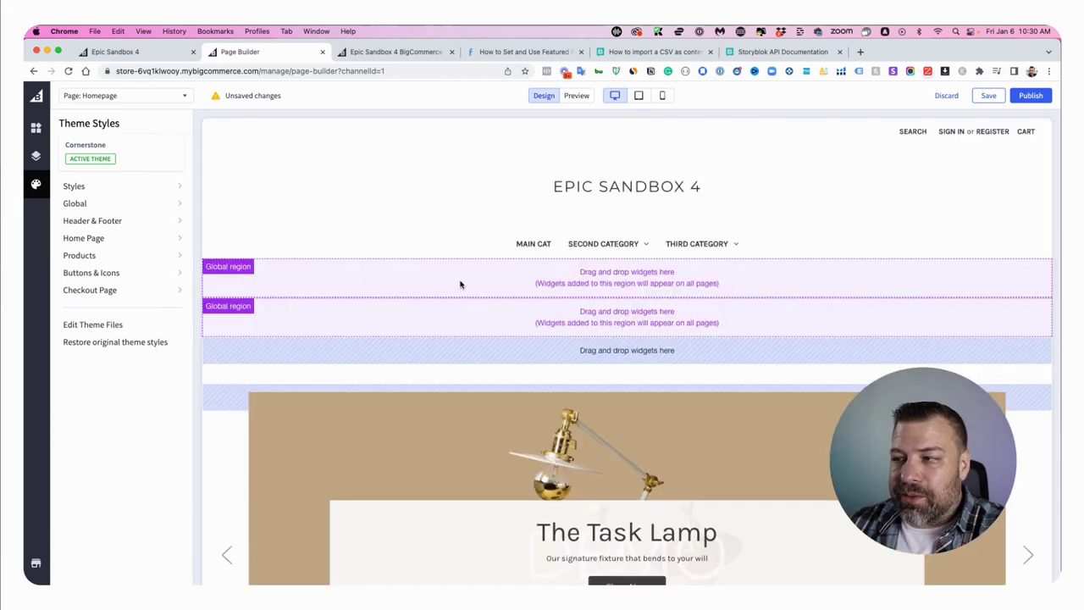
scroll(459, 283, "down", 10)
scroll(461, 285, "up", 2)
scroll(440, 271, "up", 1)
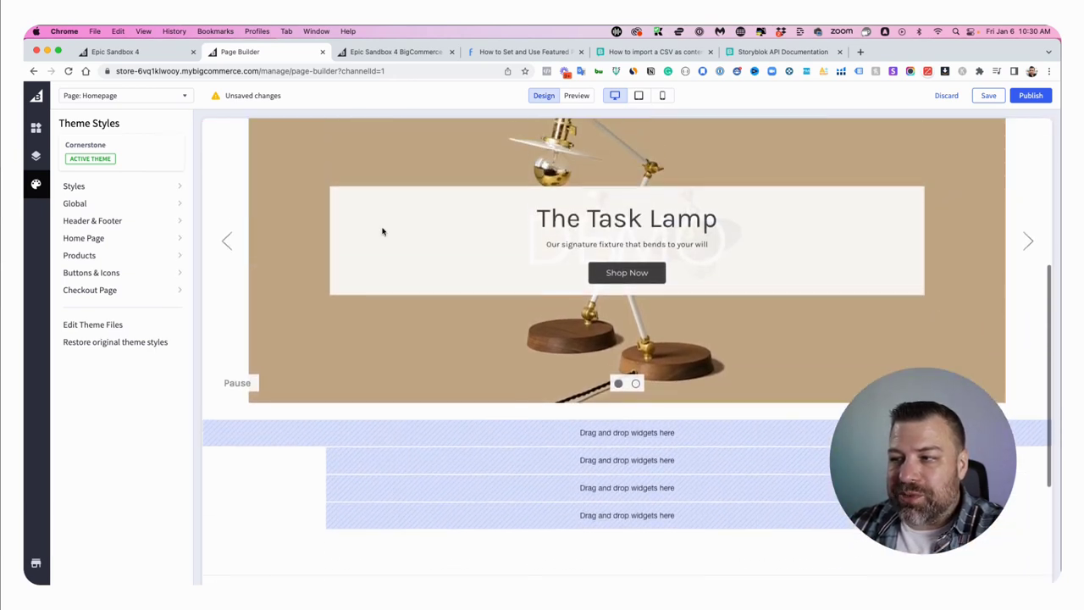
scroll(704, 377, "down", 3)
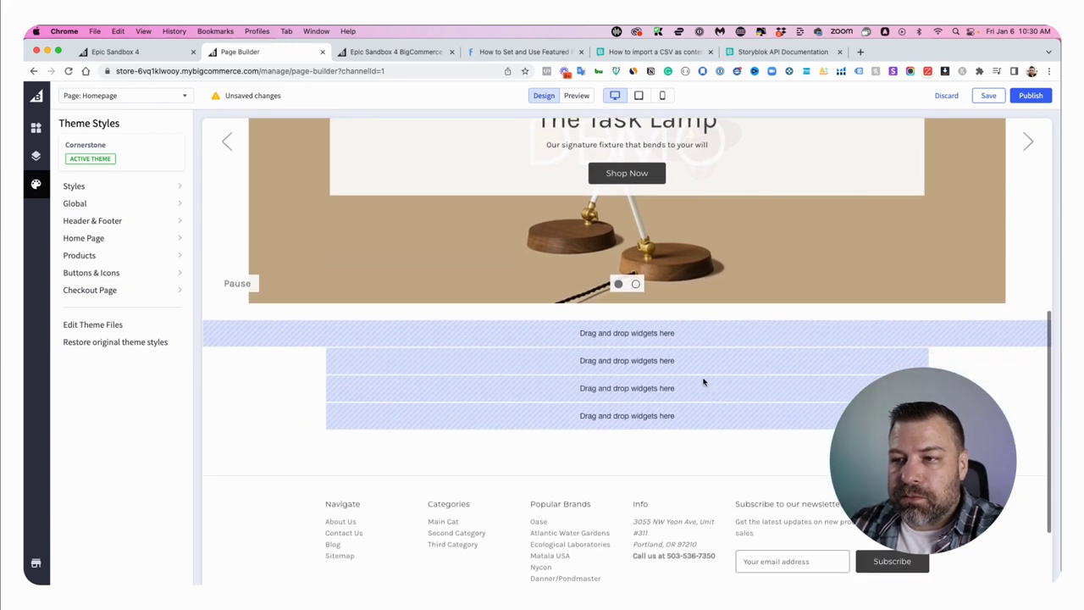
left_click(36, 127)
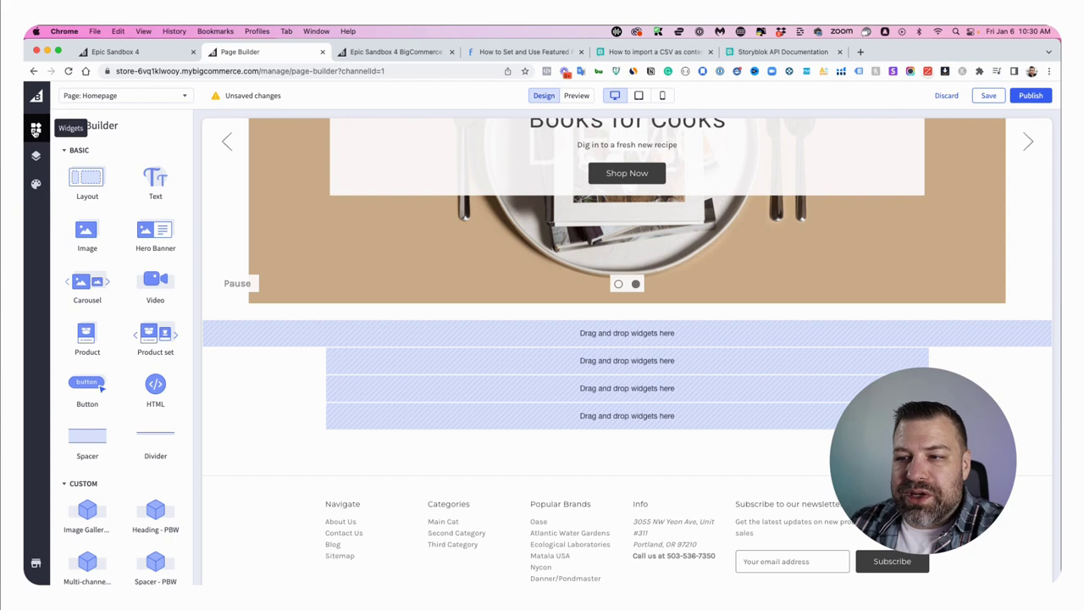
Place a Product set below the carousel with biOrb Air Stone, biOrb Classsic 15, Microbe Lift and the Waterscapes Pad.
left_click_drag(157, 335, 550, 396)
left_click(103, 218)
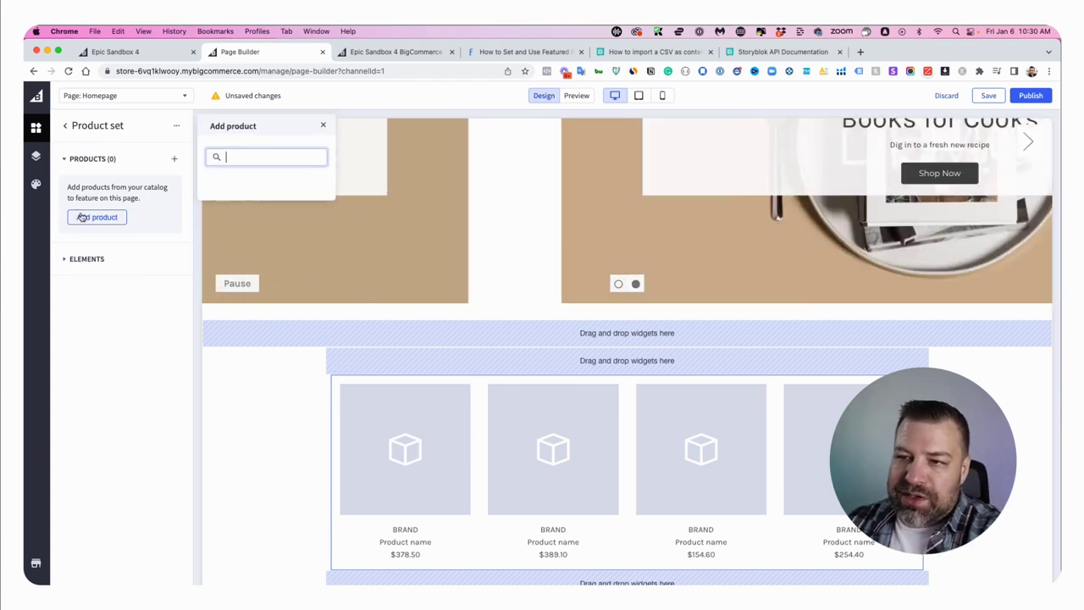
type("st")
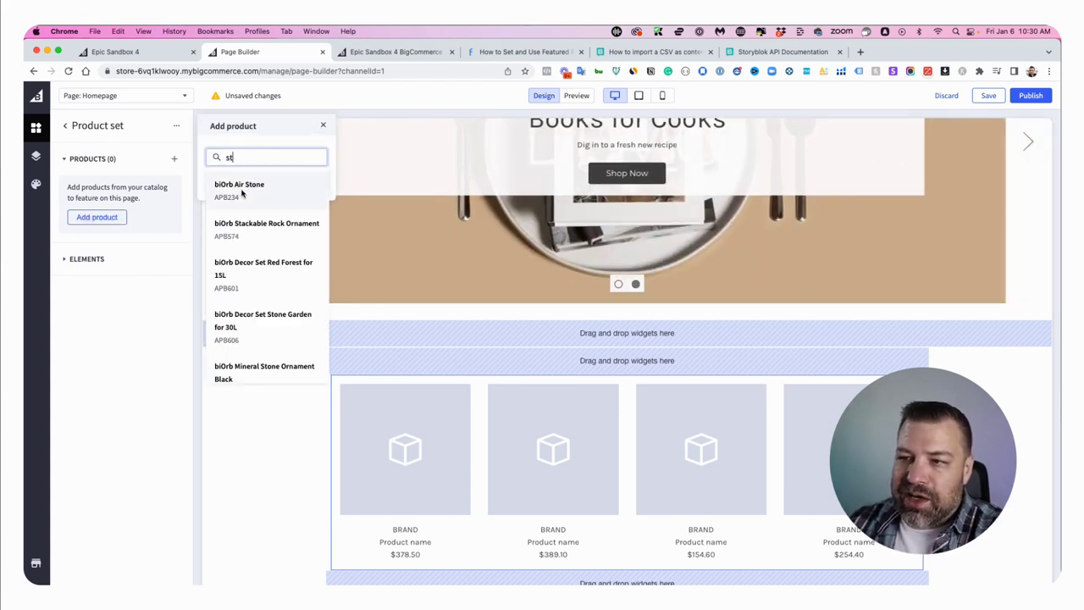
left_click(243, 191)
type("tr")
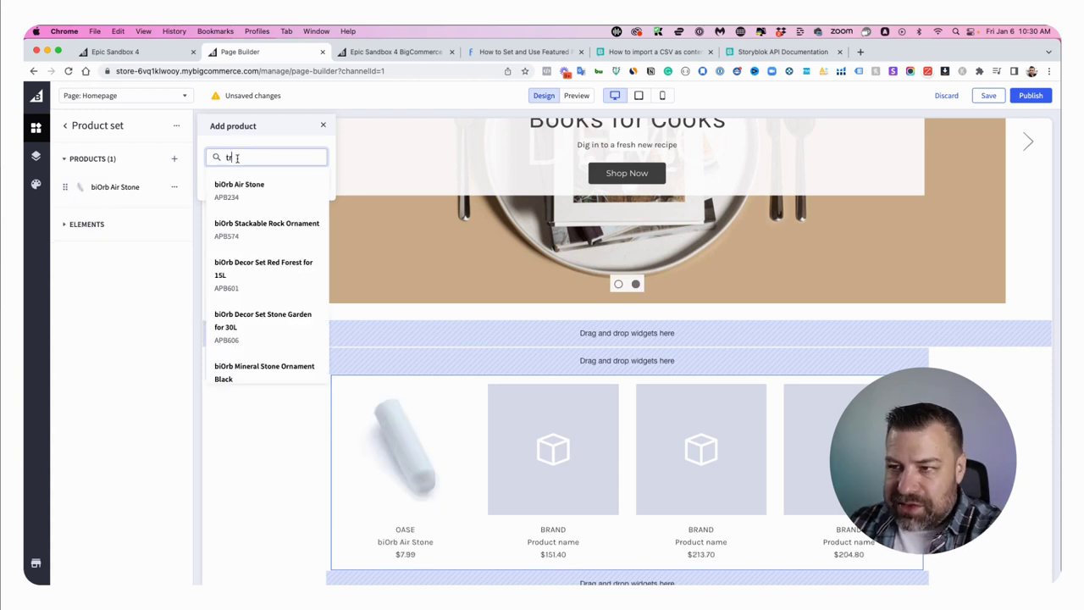
left_click(258, 238)
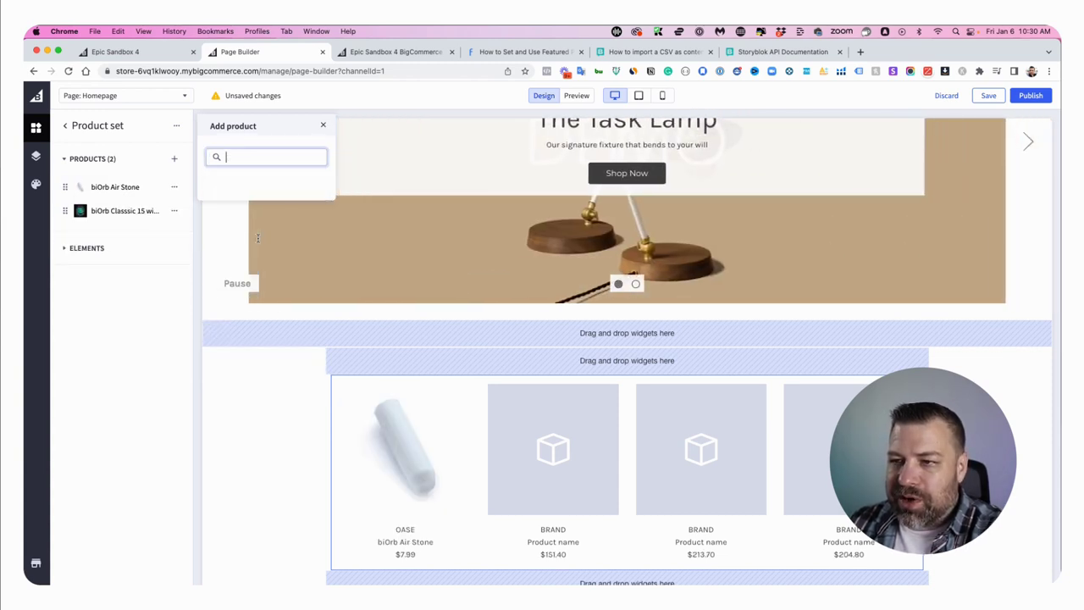
type("rt")
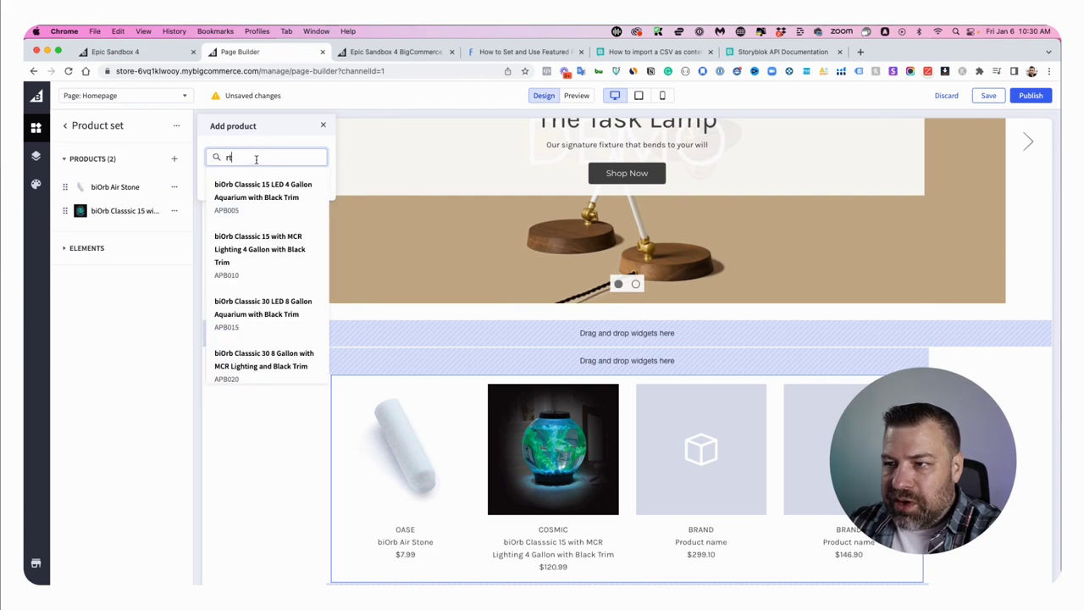
left_click(250, 270)
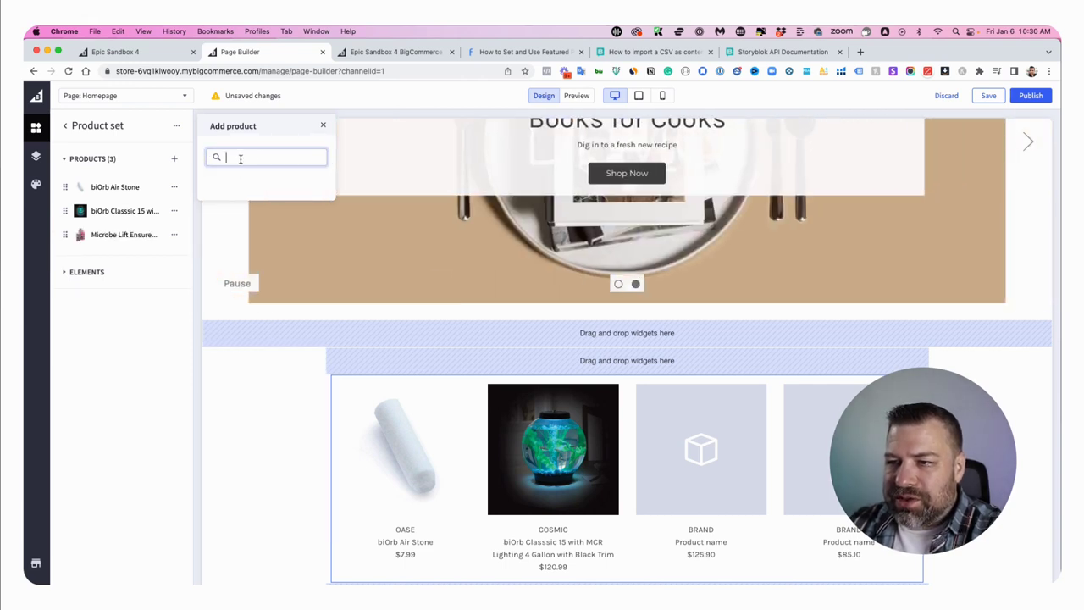
type("or")
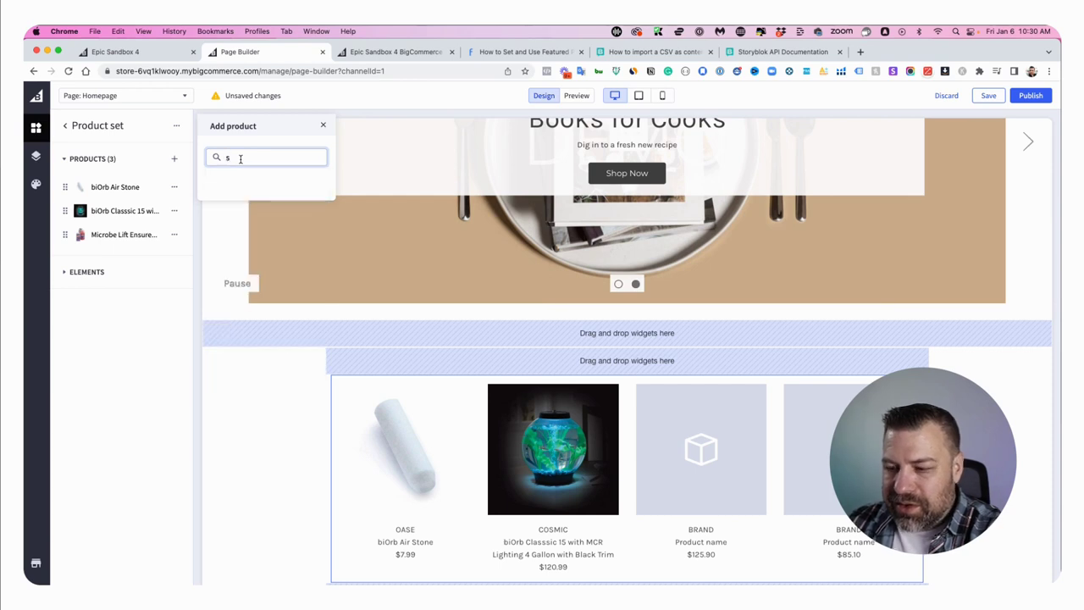
left_click(254, 242)
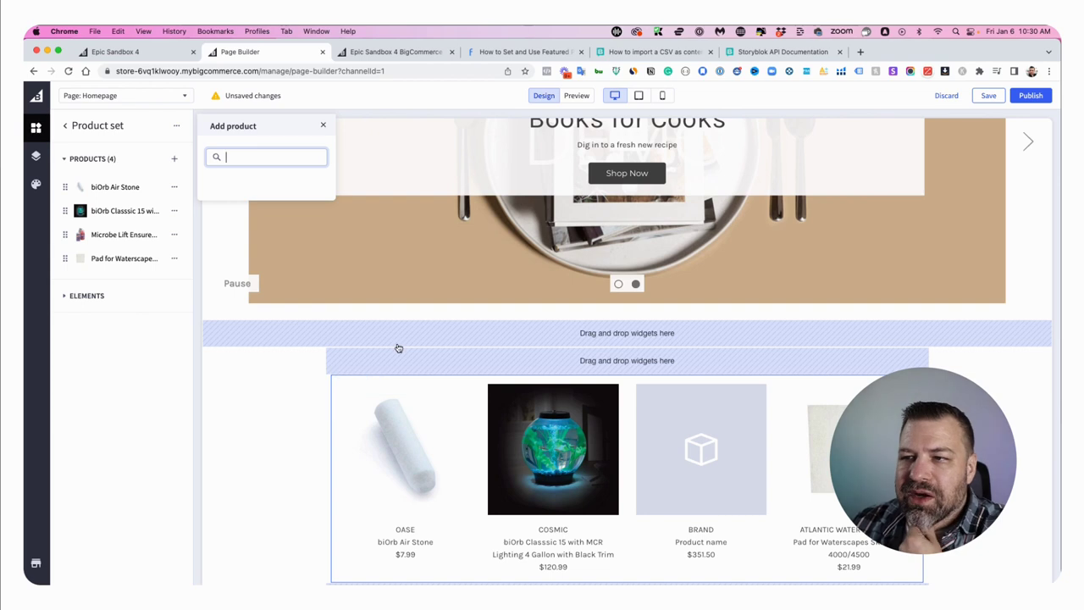
Remove Microbe Lift from the set, then add biOrb Mineral Stone Ornament and a second biOrb Air Stone.
scroll(398, 343, "down", 3)
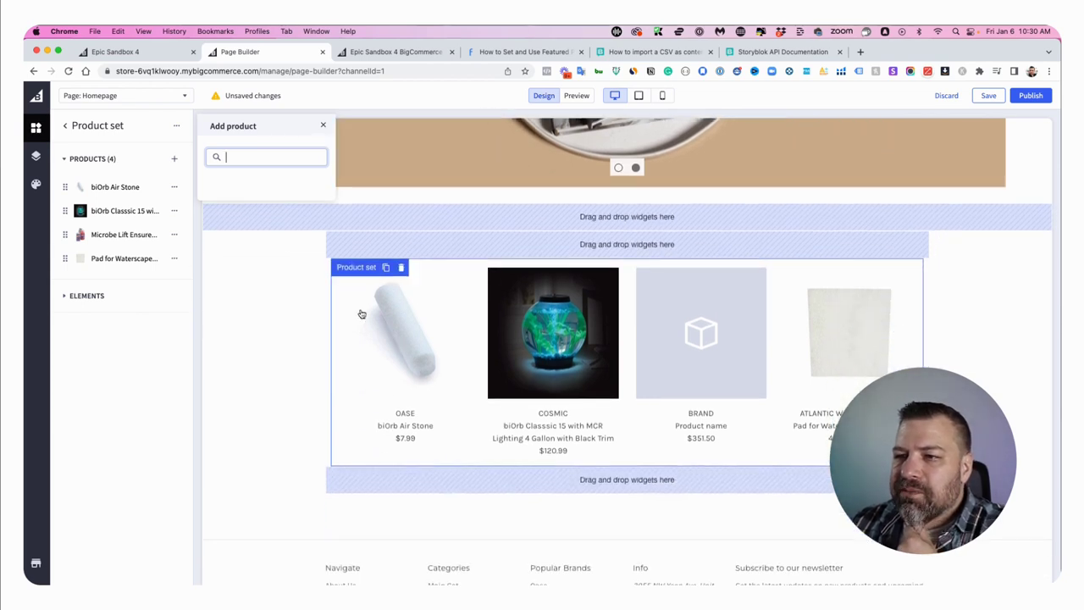
left_click(173, 236)
left_click(135, 270)
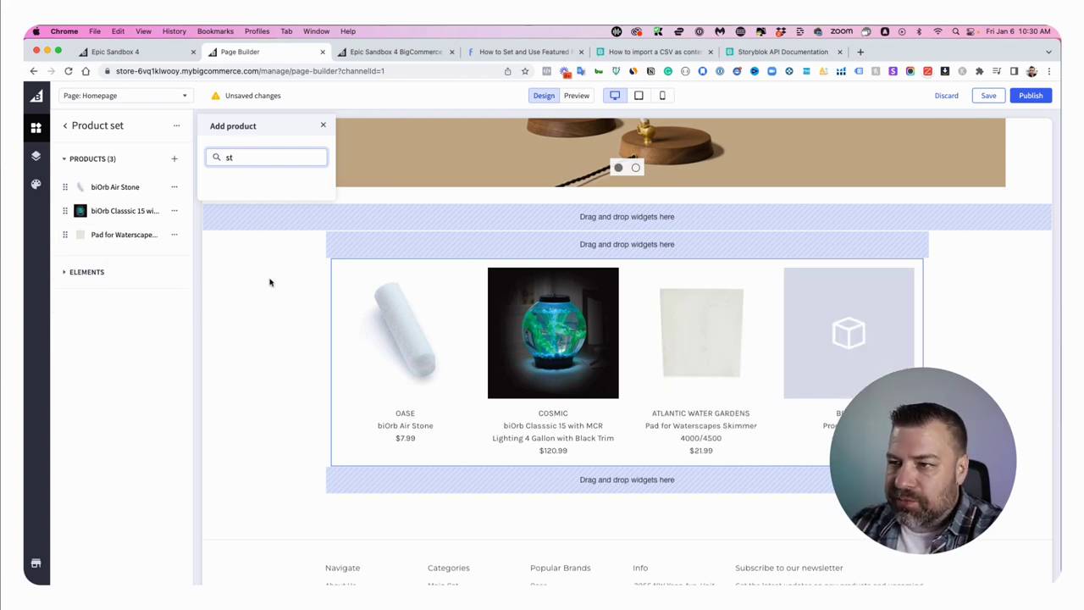
left_click(249, 365)
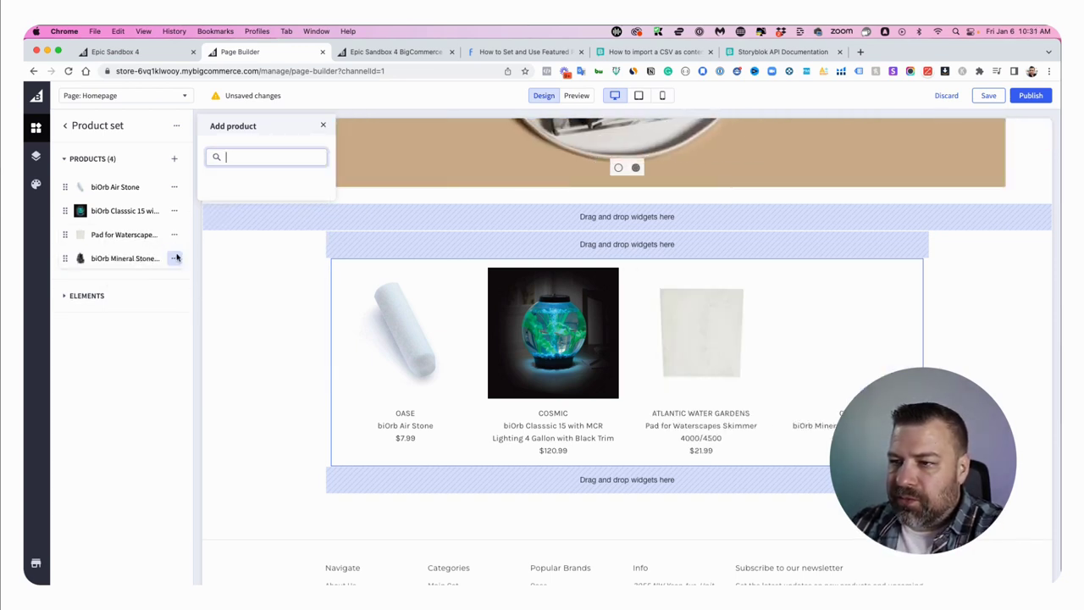
left_click(174, 258)
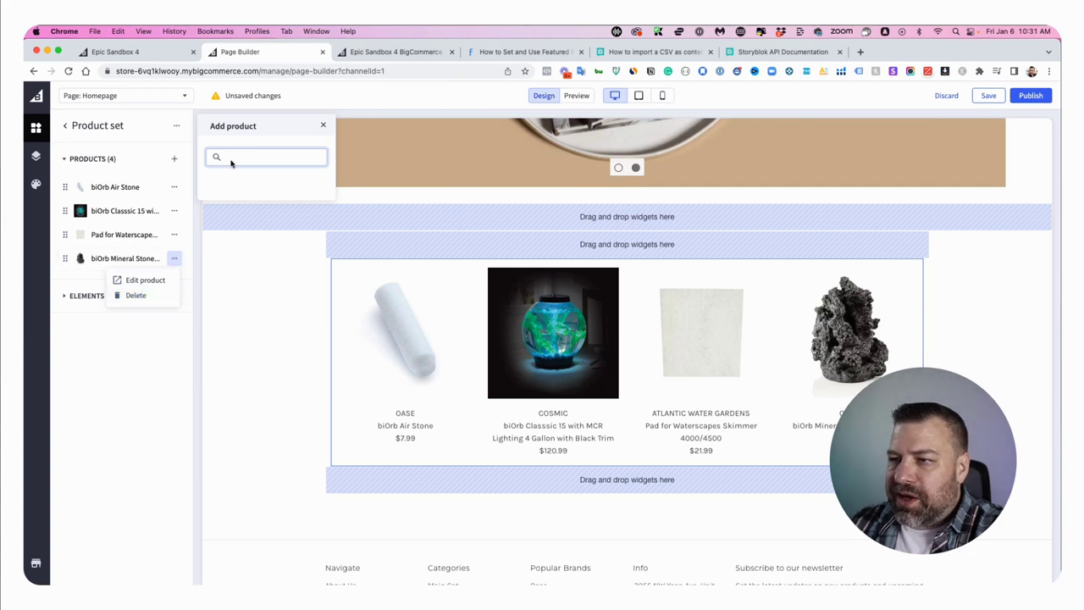
type("st")
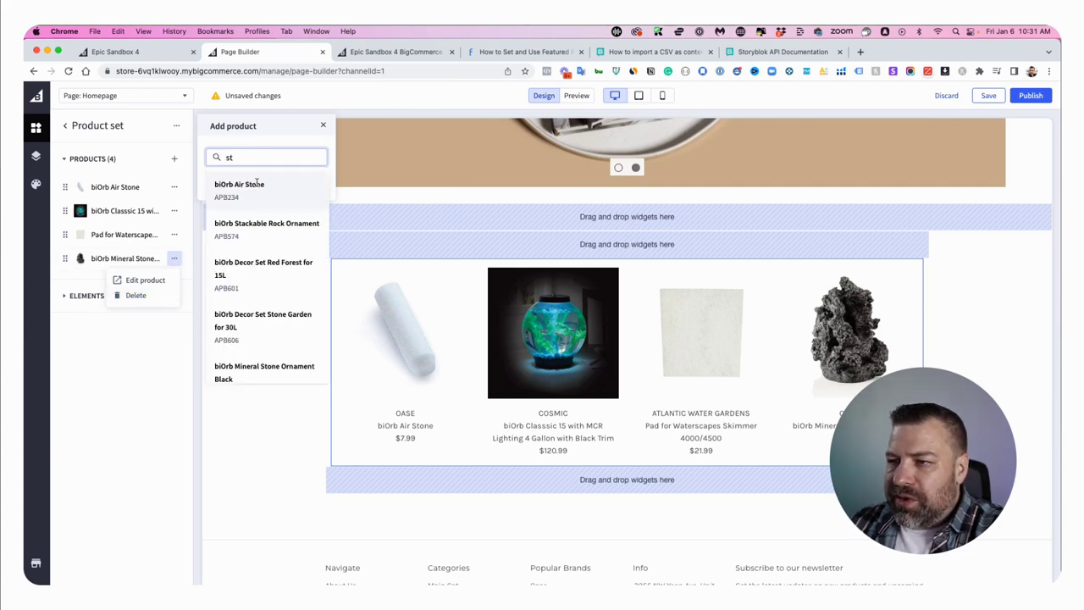
left_click(246, 185)
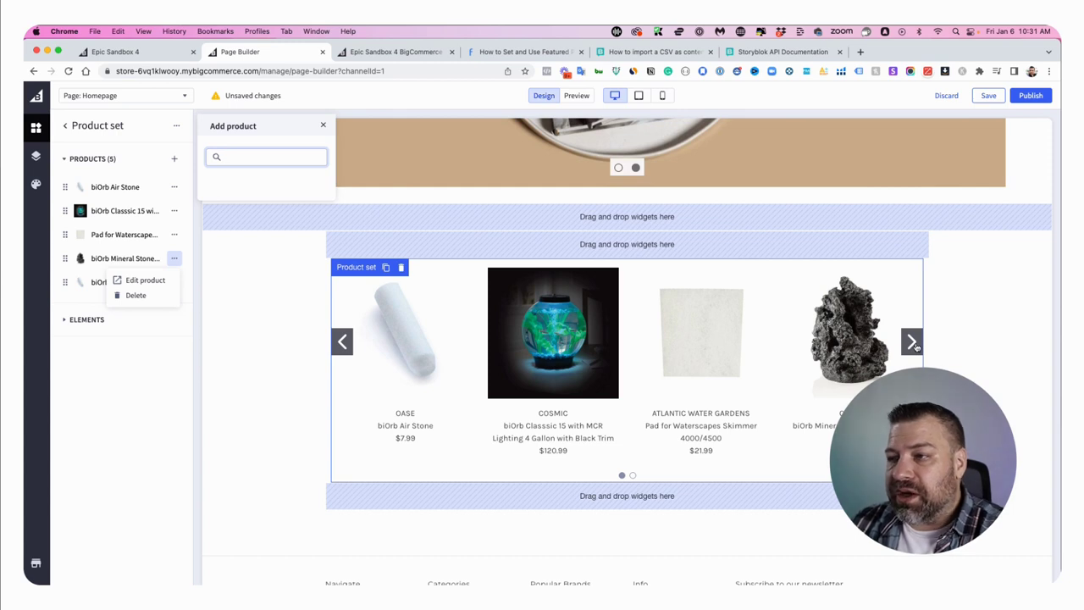
Delete the biOrb Mineral Stone Ornament from the product set, leaving four products.
left_click(79, 320)
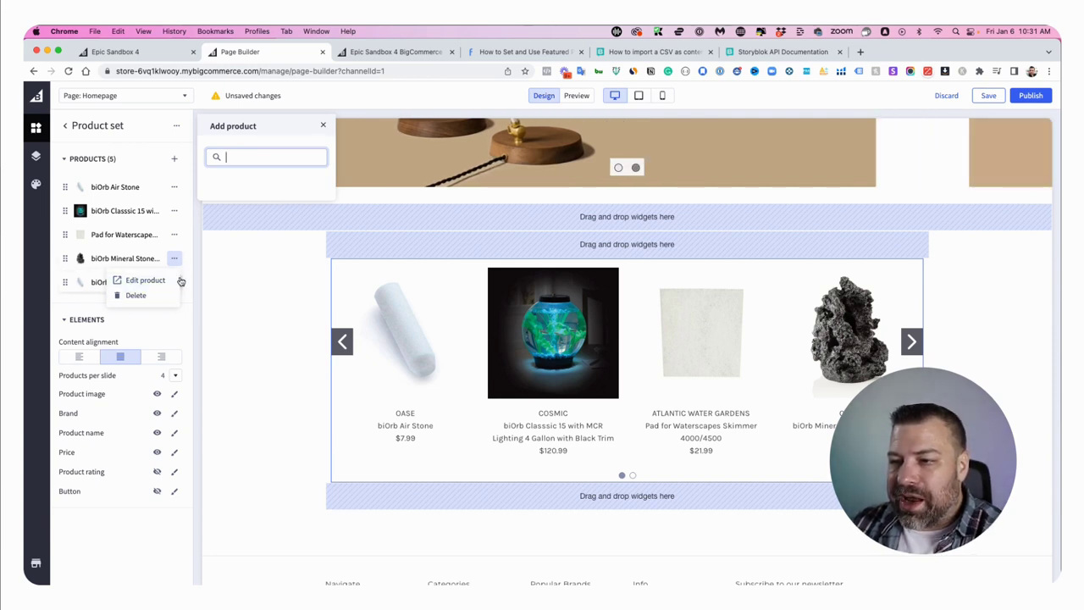
left_click(135, 294)
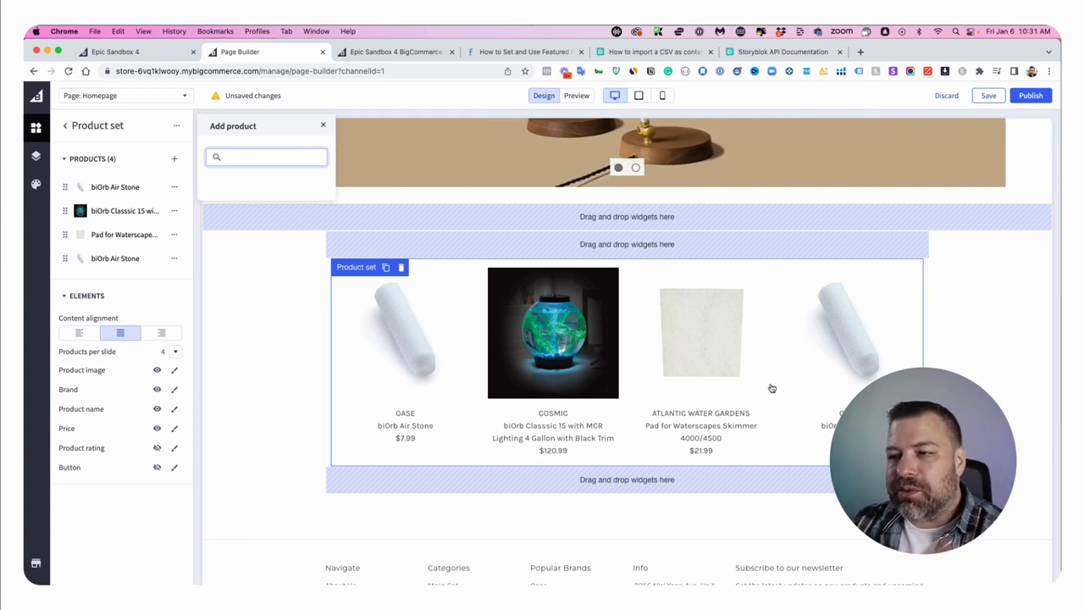
Duplicate the product set and, in the lower copy, put the Classic below the Pad and move Air Stone last.
left_click(385, 267)
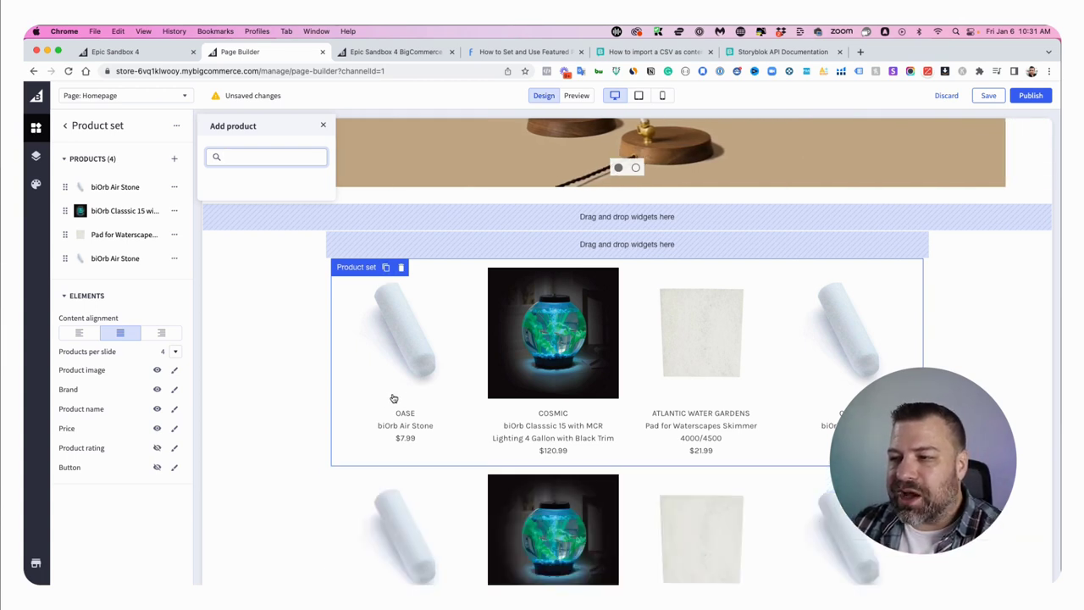
left_click(174, 186)
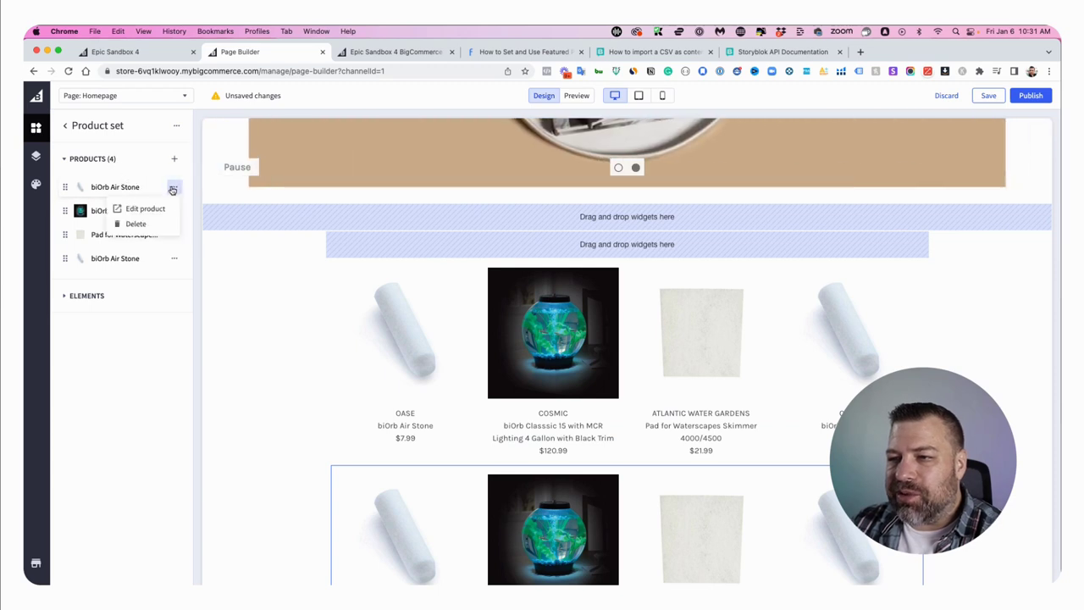
left_click(136, 224)
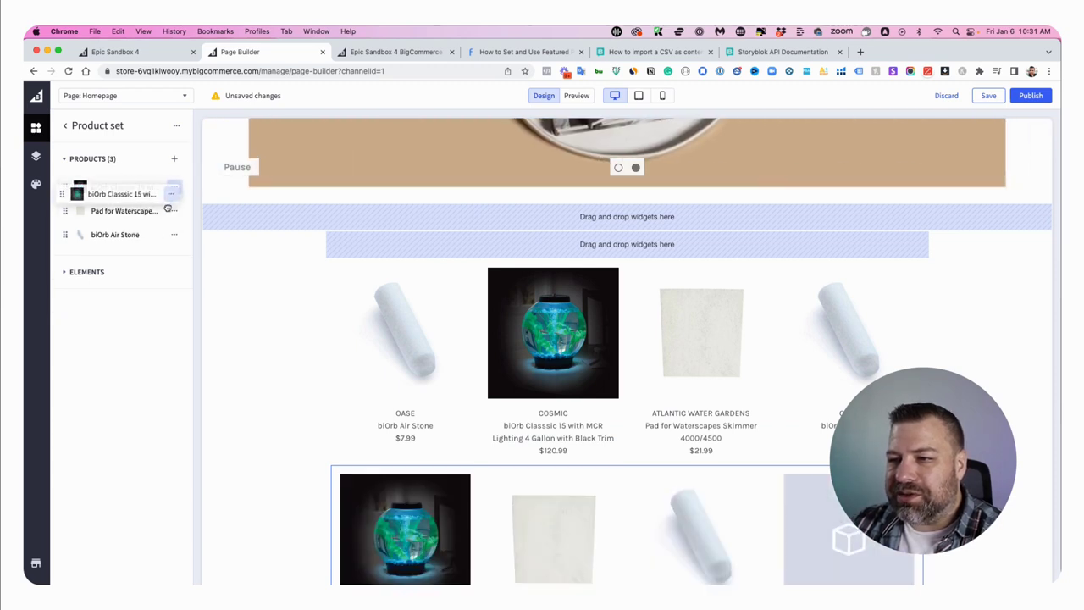
left_click_drag(69, 189, 69, 213)
left_click(173, 158)
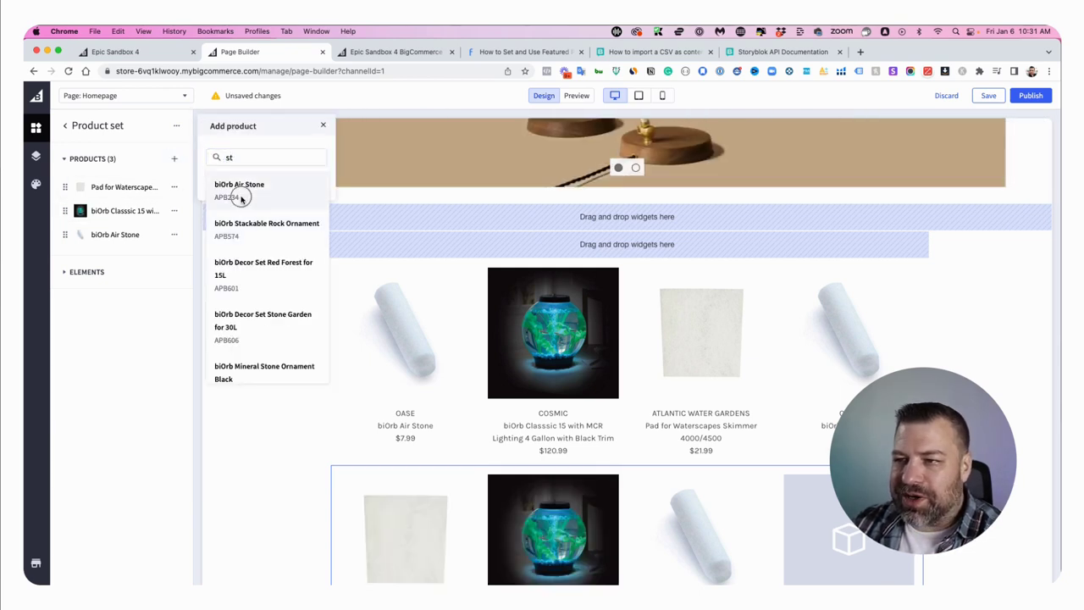
left_click(241, 182)
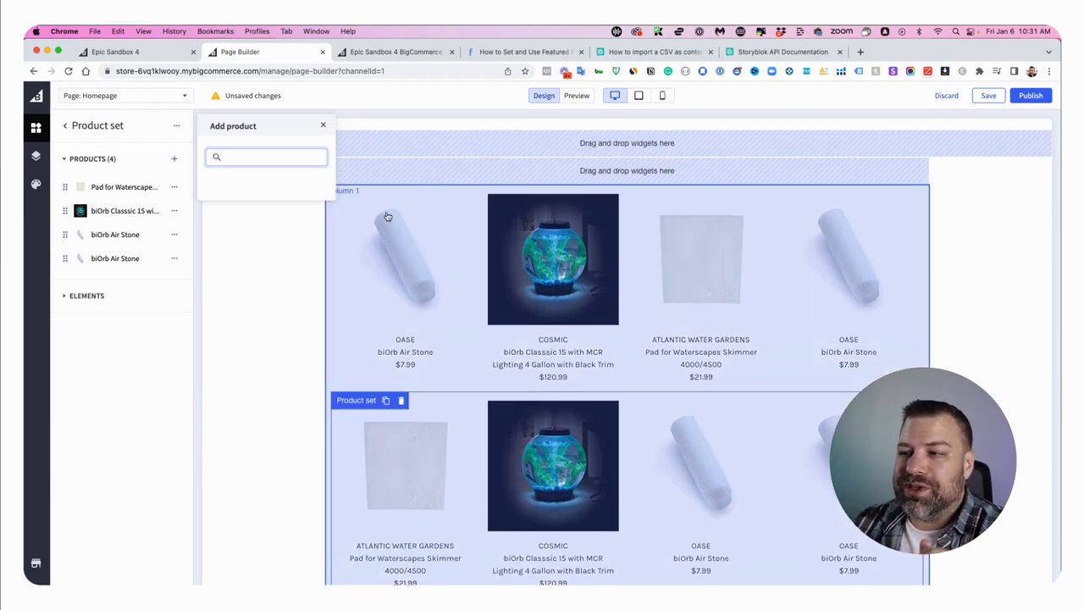
In the upper product set, move the biOrb Classsic 15 aquarium to the top.
left_click(419, 225)
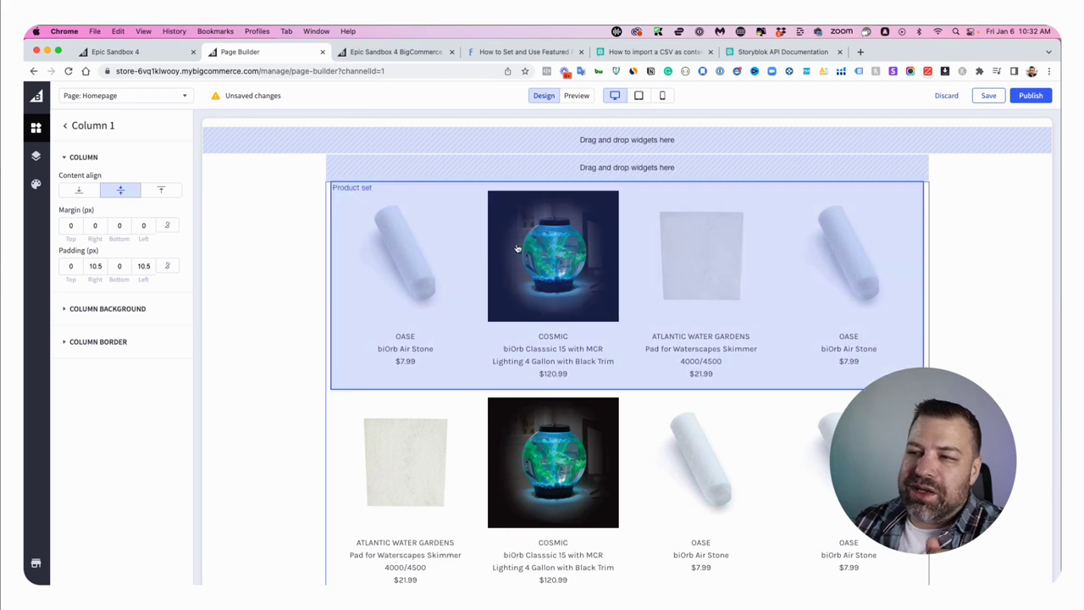
left_click(517, 248)
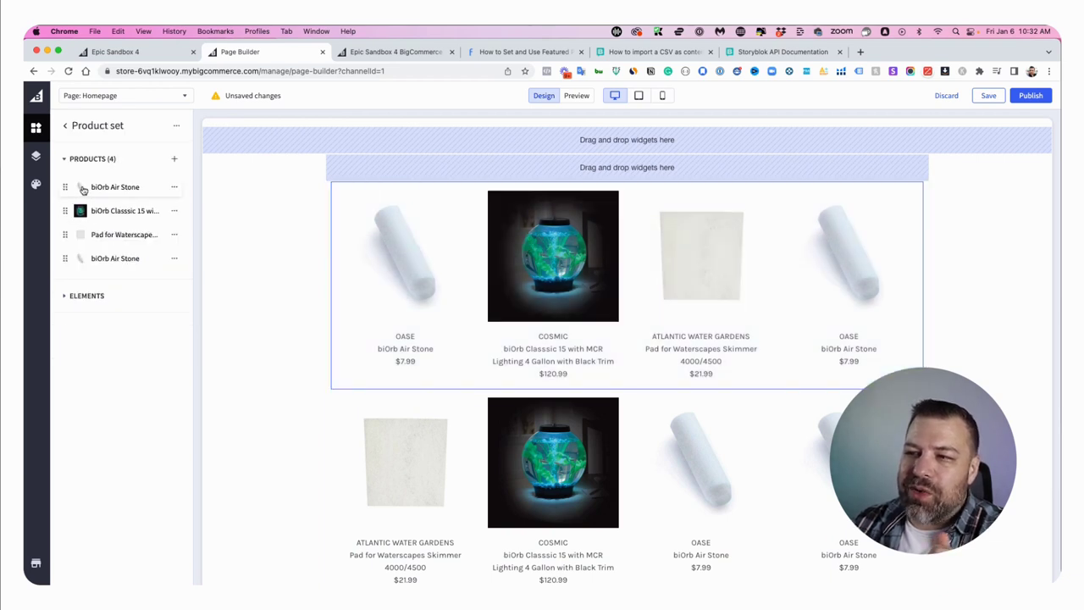
left_click_drag(66, 210, 68, 184)
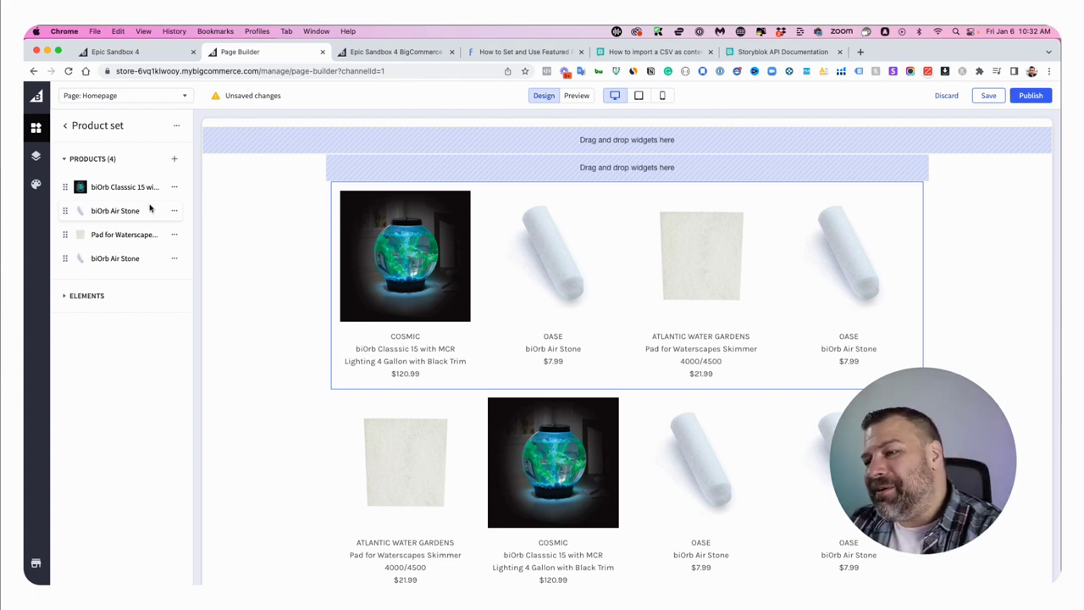
Drag the Heading - PBW widget from the Custom widgets to above the product rows.
left_click(64, 125)
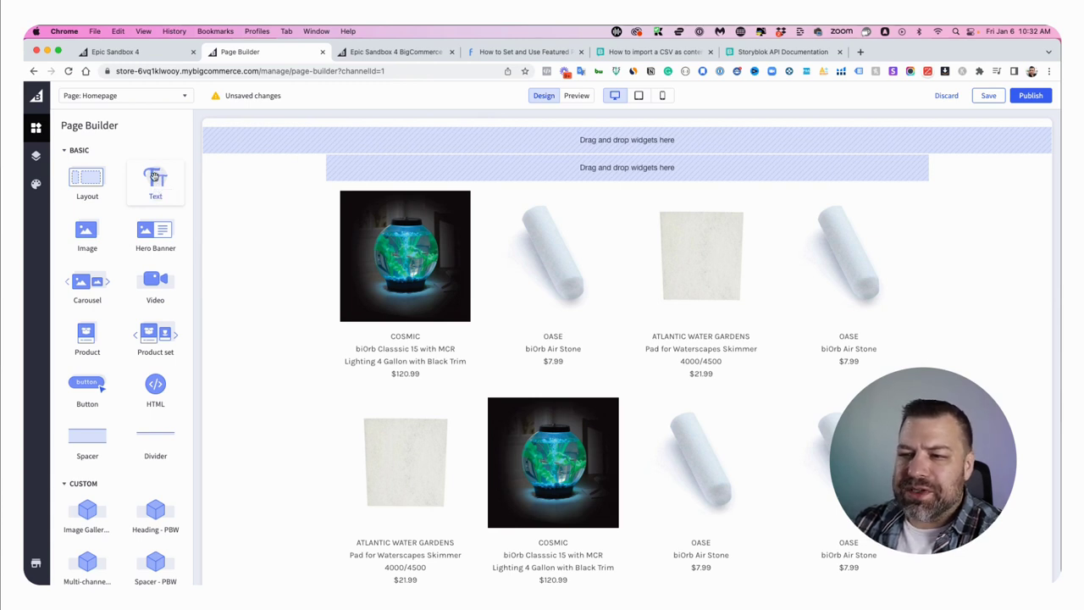
scroll(155, 178, "down", 5)
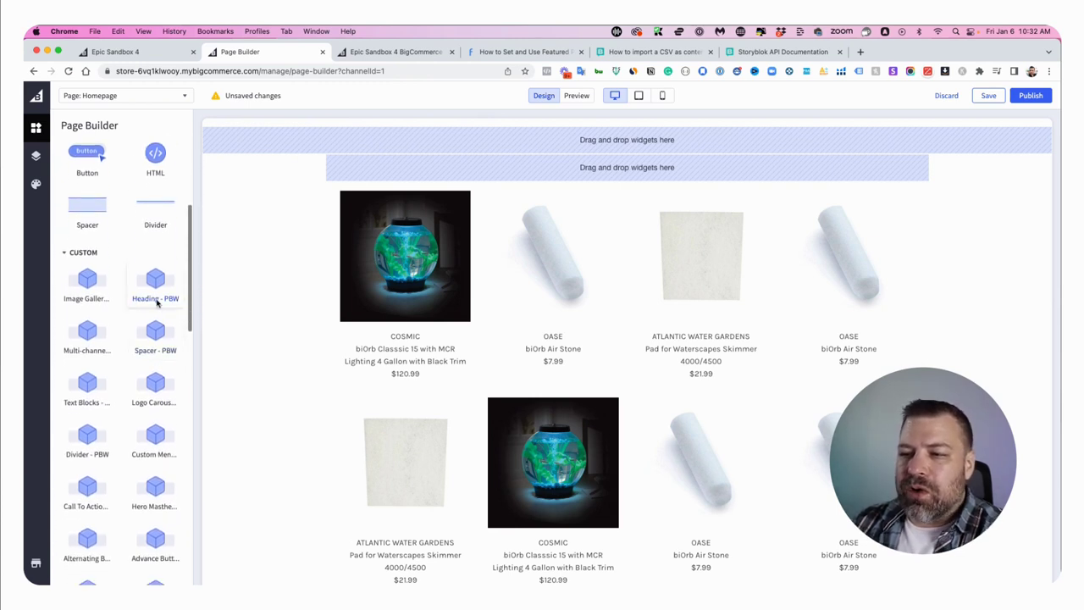
left_click_drag(161, 278, 567, 203)
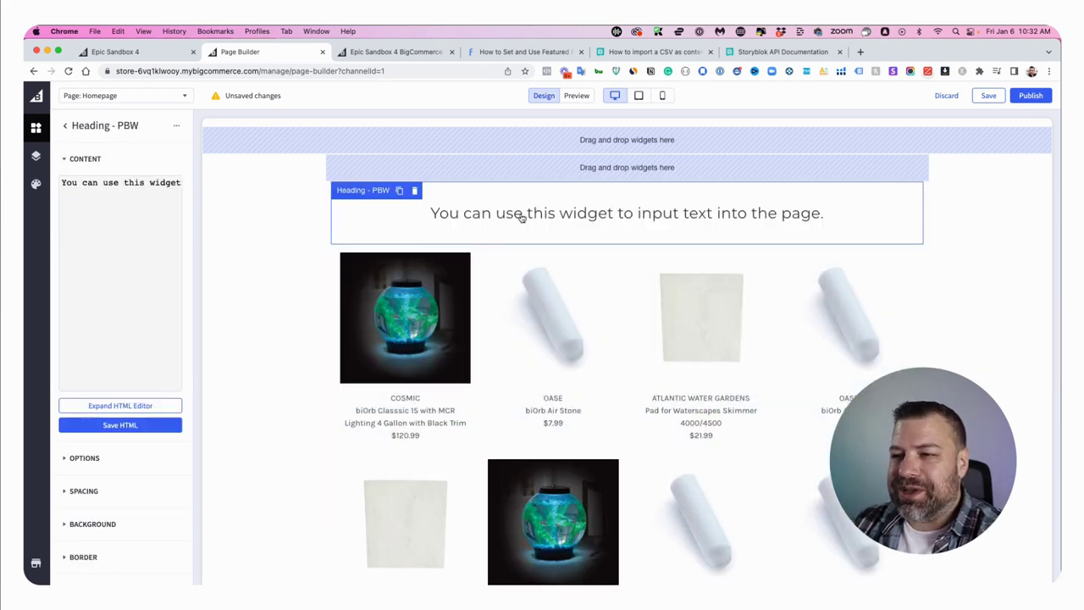
Replace the heading's placeholder HTML with 'Featured Products' and save it.
left_click(162, 198)
key("super+a")
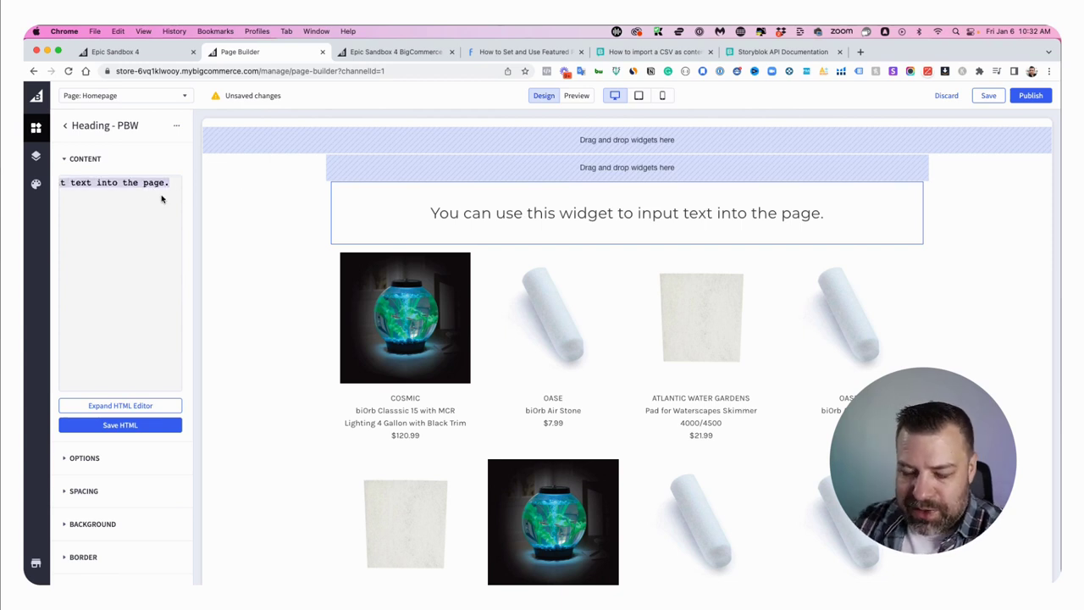
type("Feature")
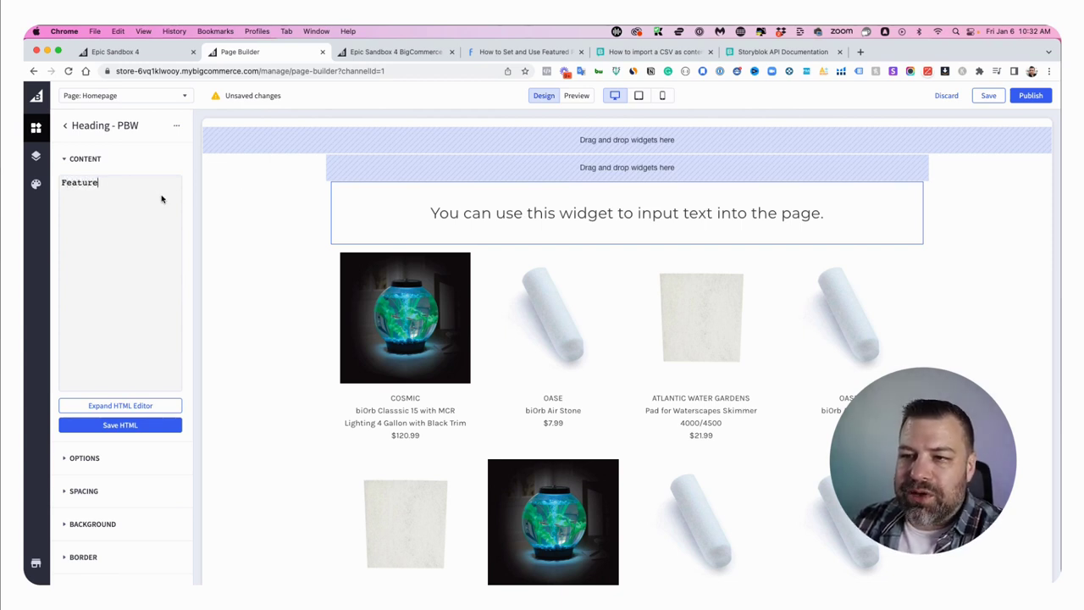
type("d Products")
key("BackSpace")
key("BackSpace")
key("BackSpace")
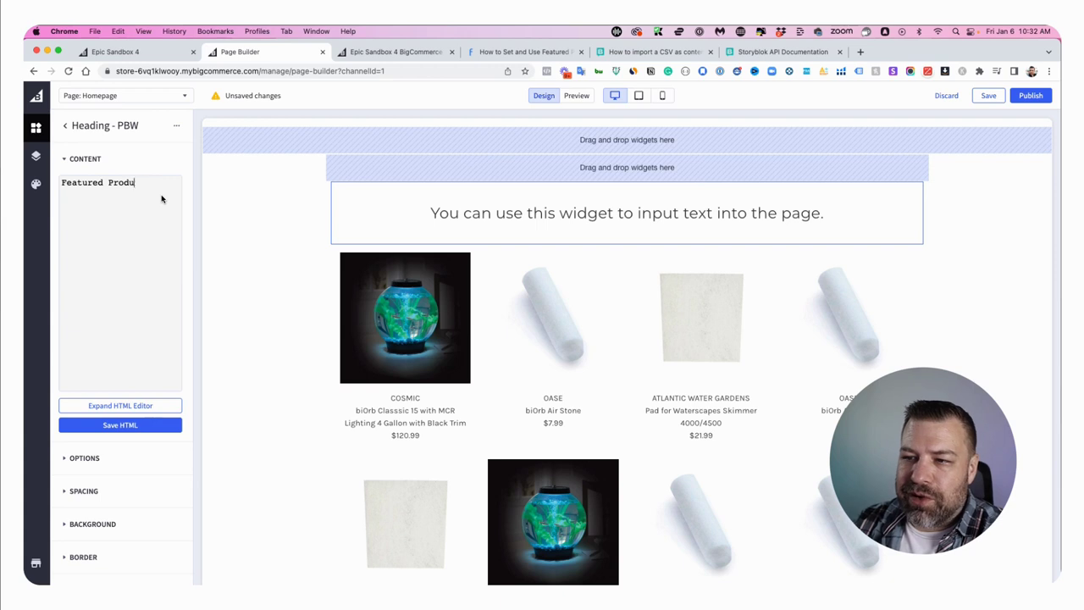
type("cts")
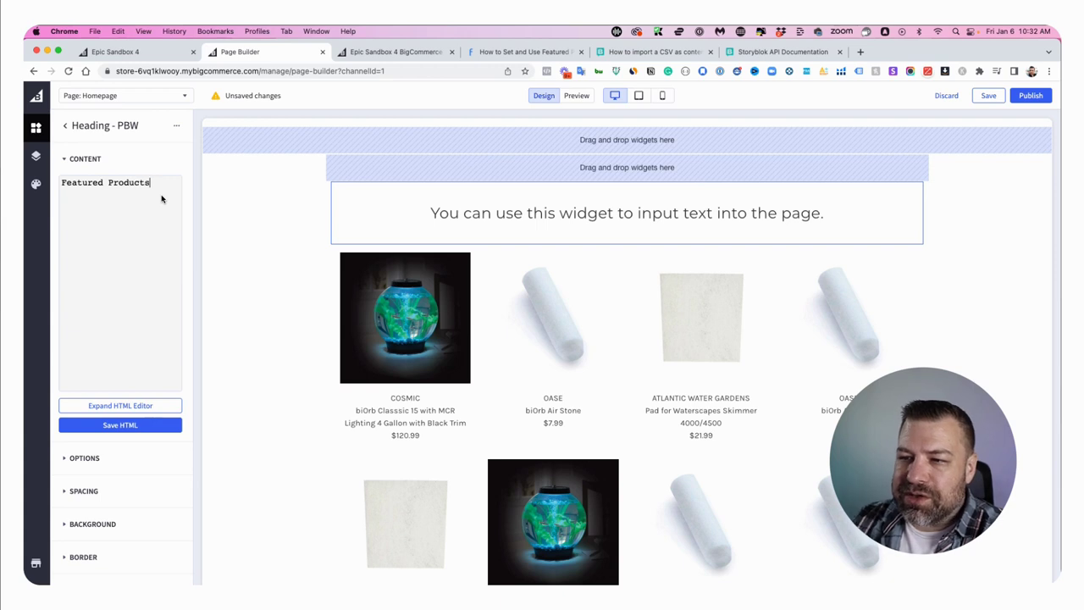
left_click(138, 423)
Set the heading to Heading 2 and extend its text to 'Featured Products from Our Store'.
left_click(89, 457)
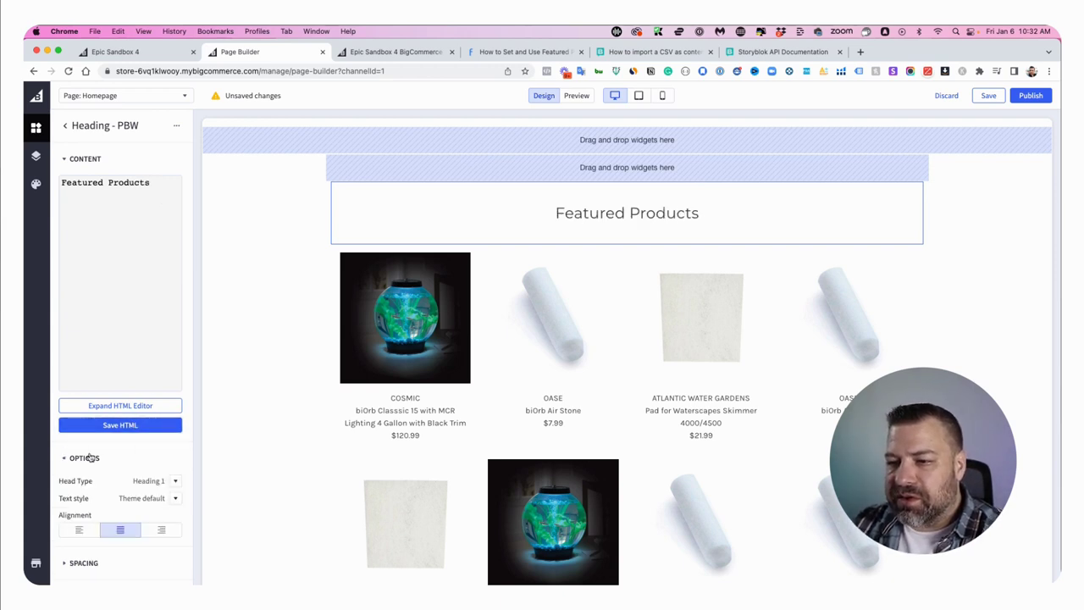
left_click(173, 480)
left_click(192, 497)
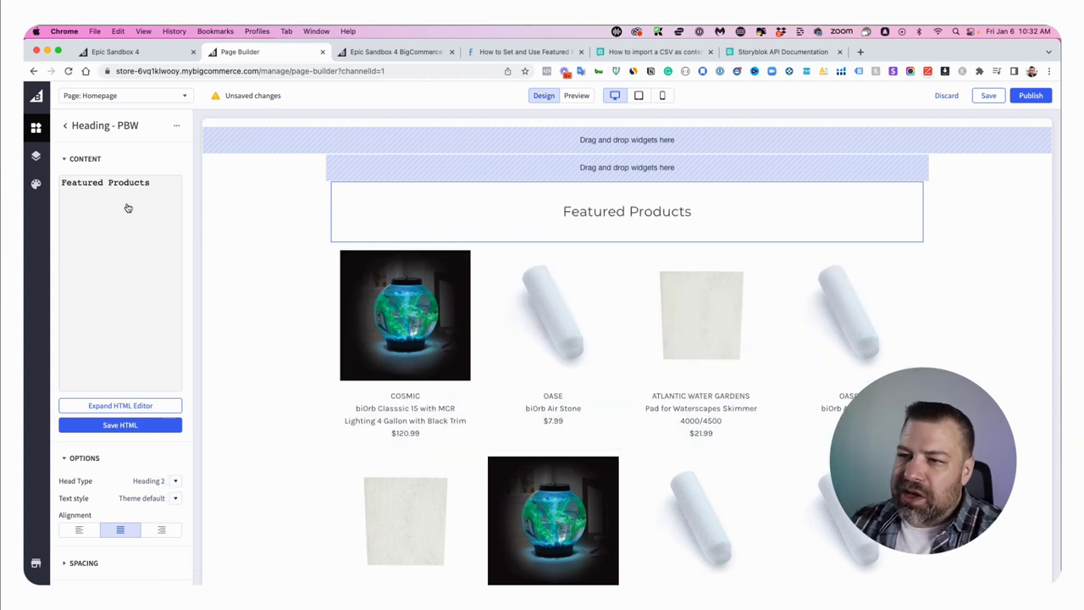
left_click(156, 181)
type("fr")
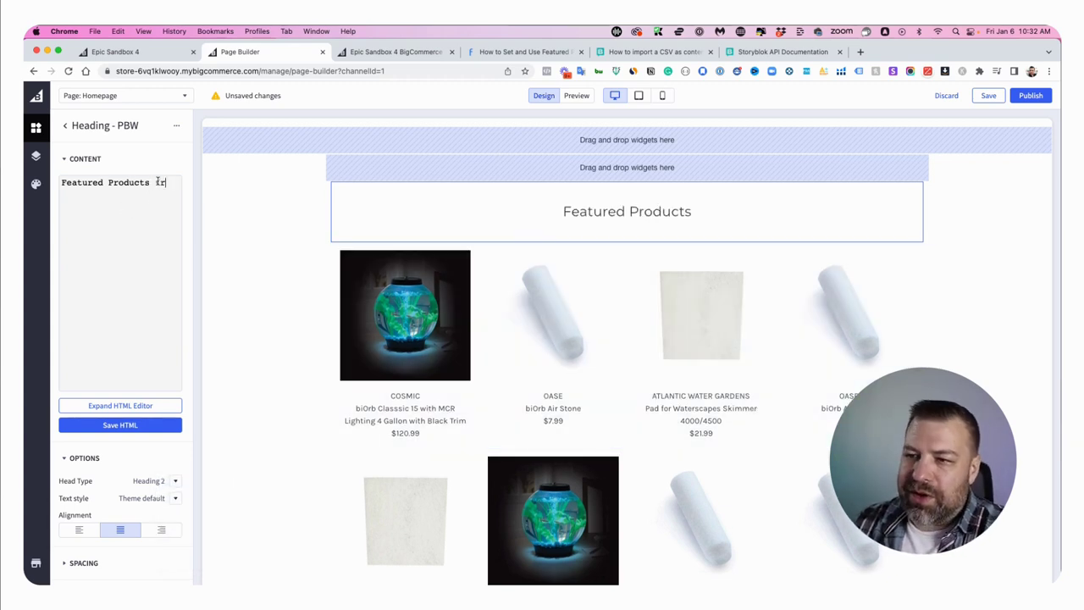
type("om Our Store")
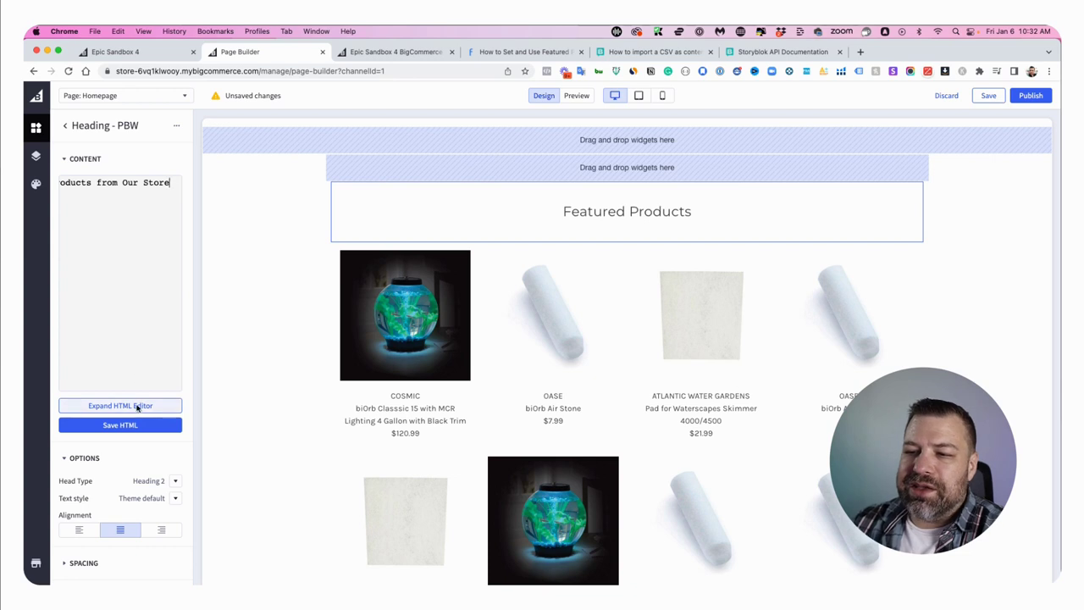
left_click(133, 424)
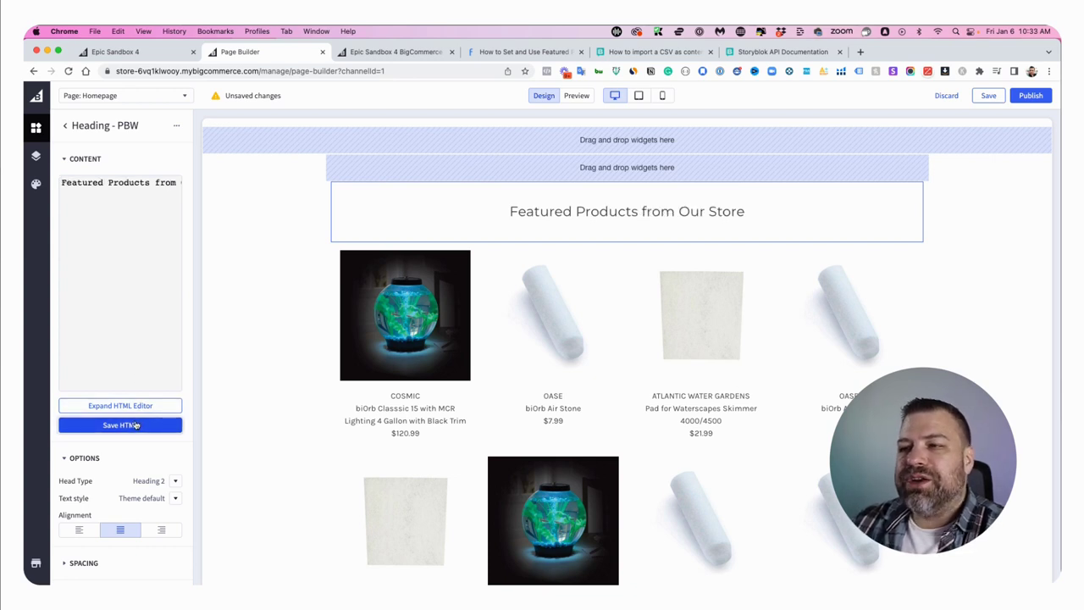